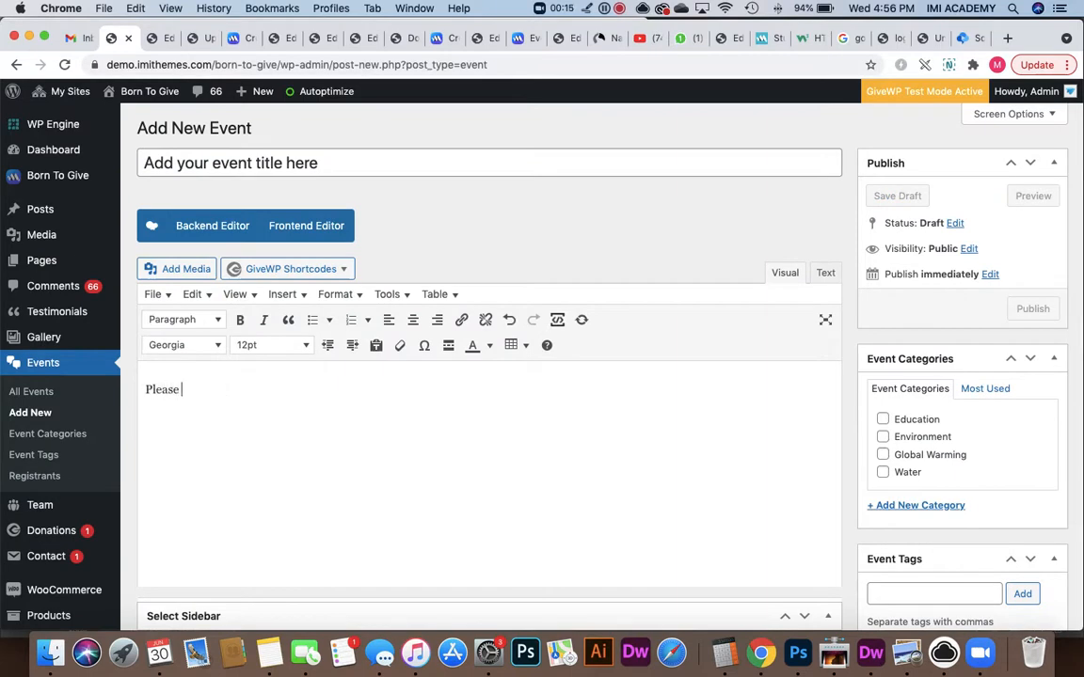
Write "Please add your event content here." as the event content and assign the Education, Environment and Global Warming categories.
type("lease add your event content here.")
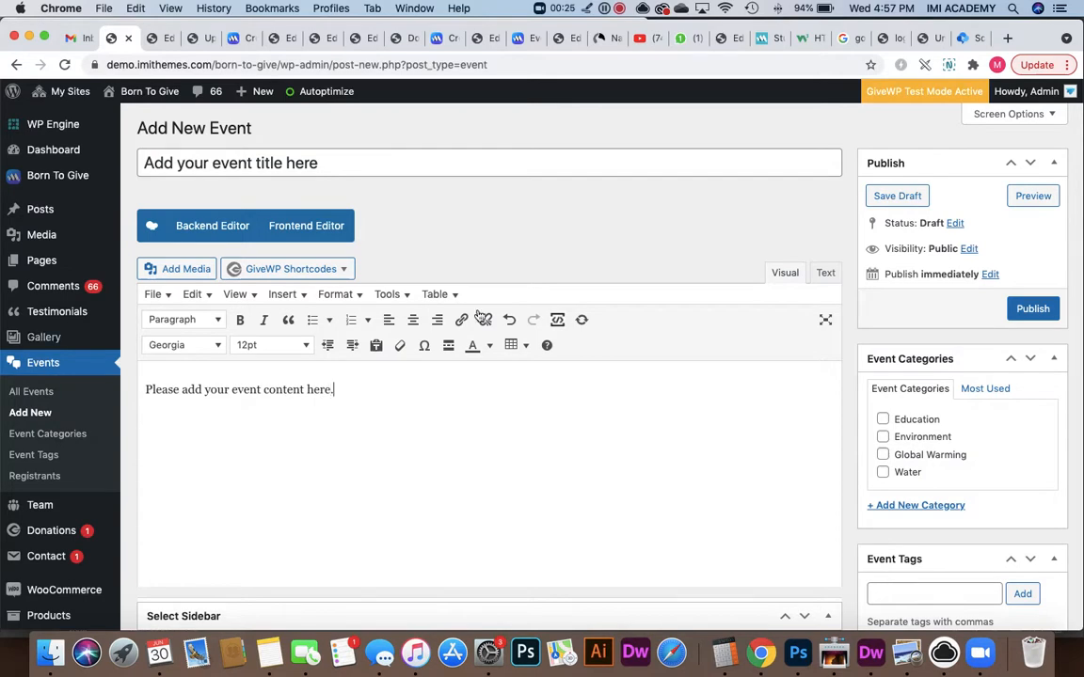
left_click(883, 419)
left_click(882, 436)
left_click(883, 452)
Set img13.jpg, the photo of smiling children, from the media library as the event's featured image.
scroll(941, 382, "down", 4)
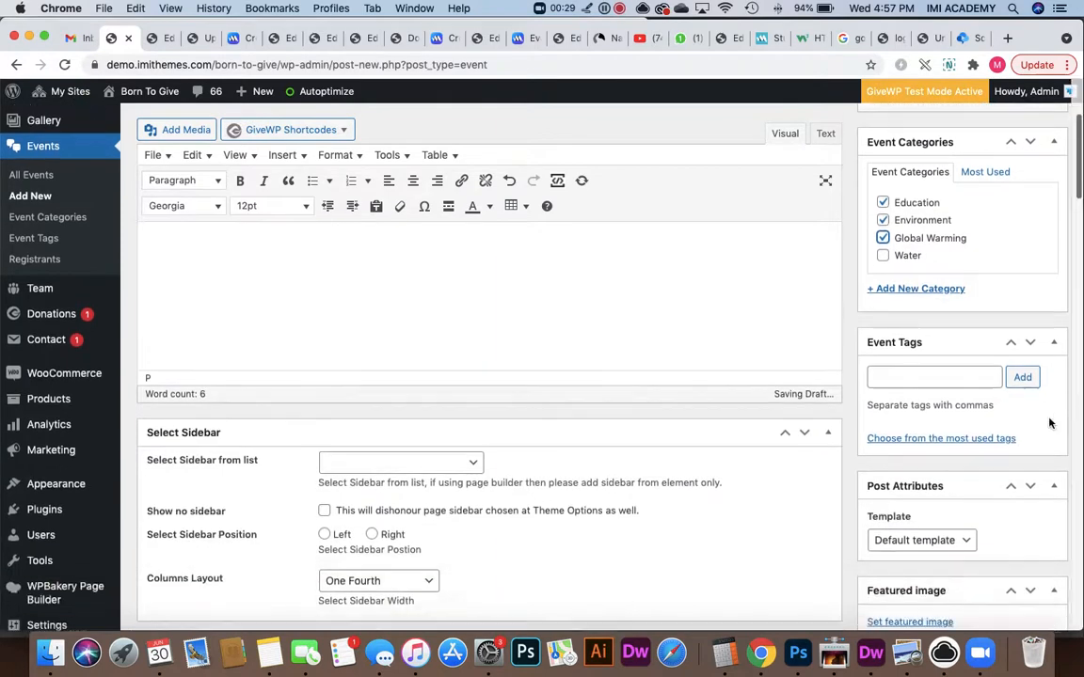
scroll(1035, 419, "down", 5)
left_click(910, 363)
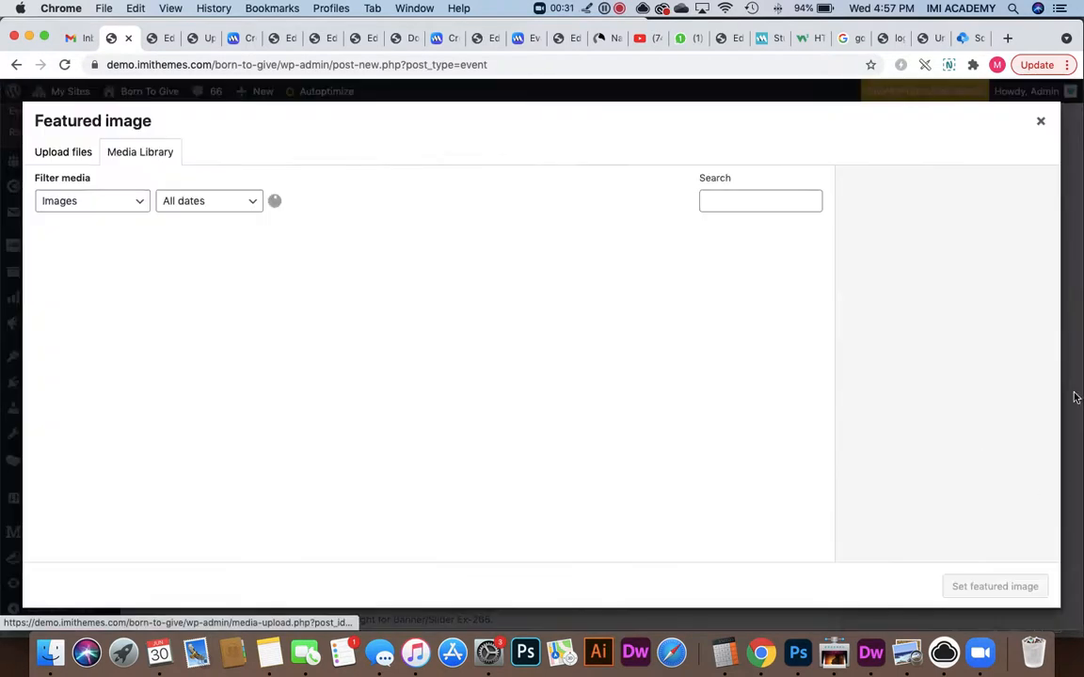
scroll(684, 392, "down", 1)
scroll(684, 392, "down", 10)
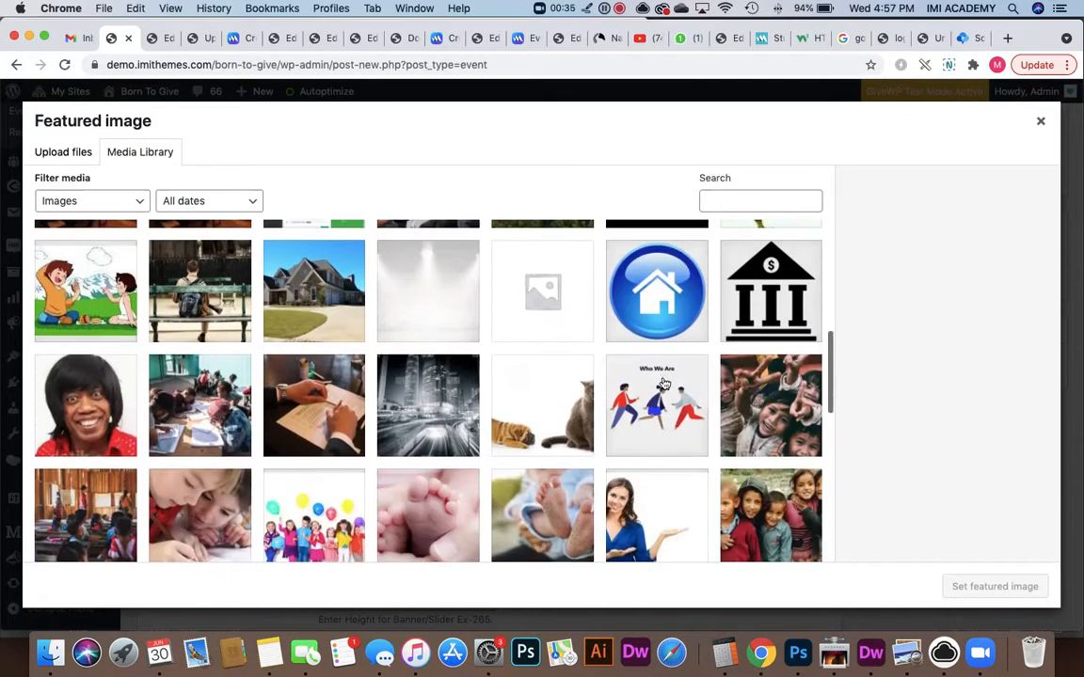
left_click(732, 365)
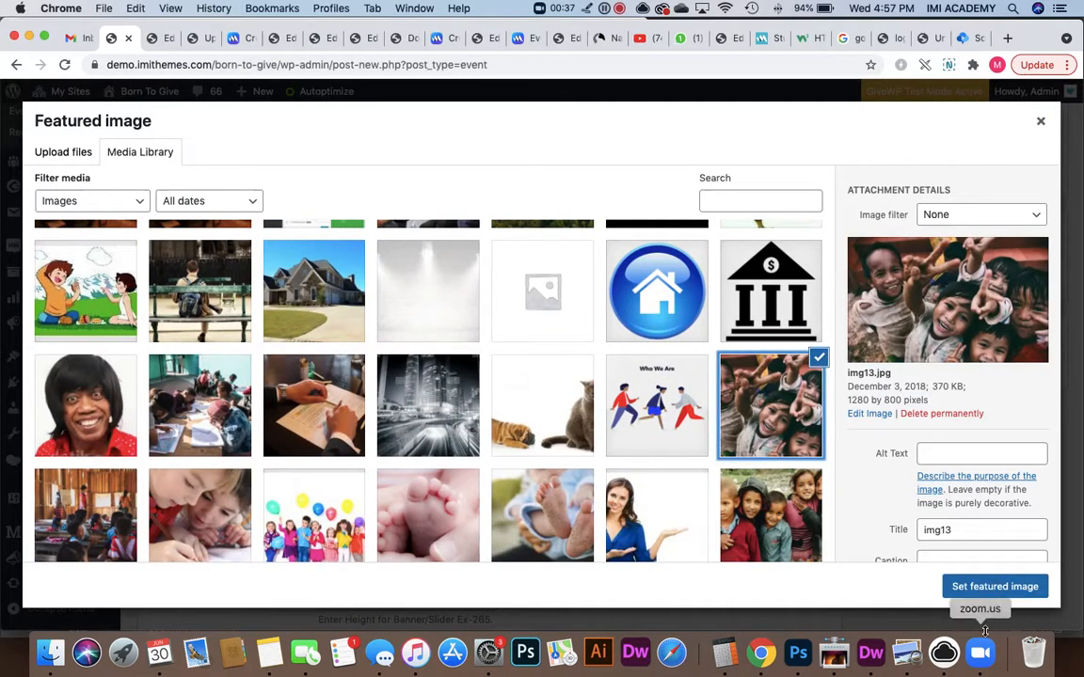
key("Escape")
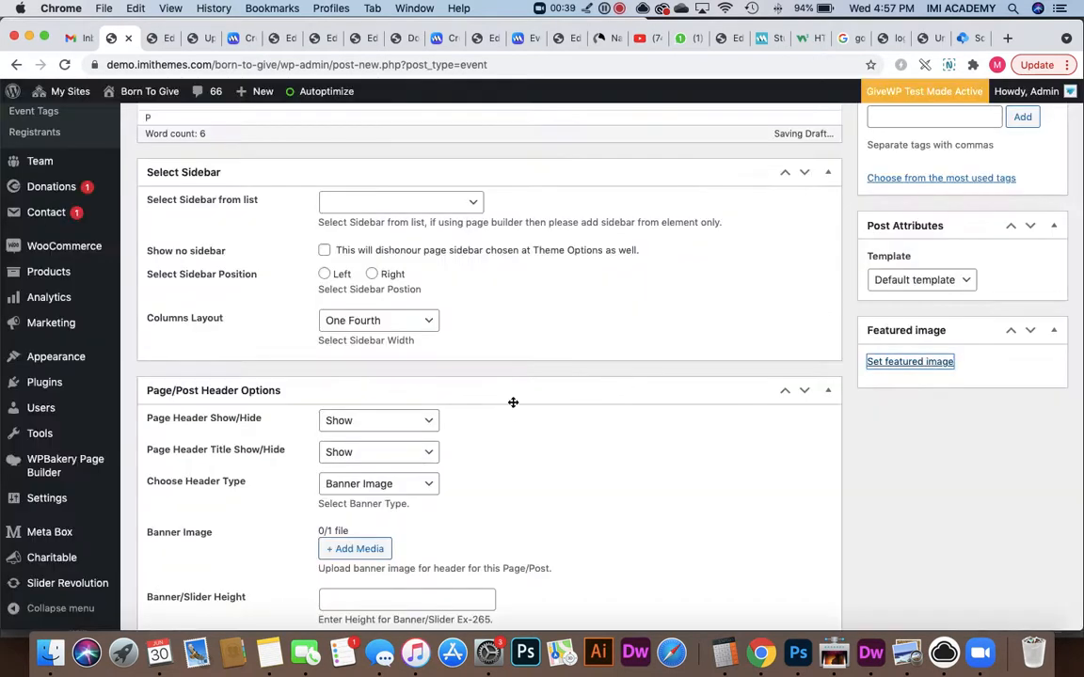
Add the blue-tinted photo of two women from the media library as the header banner image and set the banner height to 400.
scroll(598, 430, "down", 3)
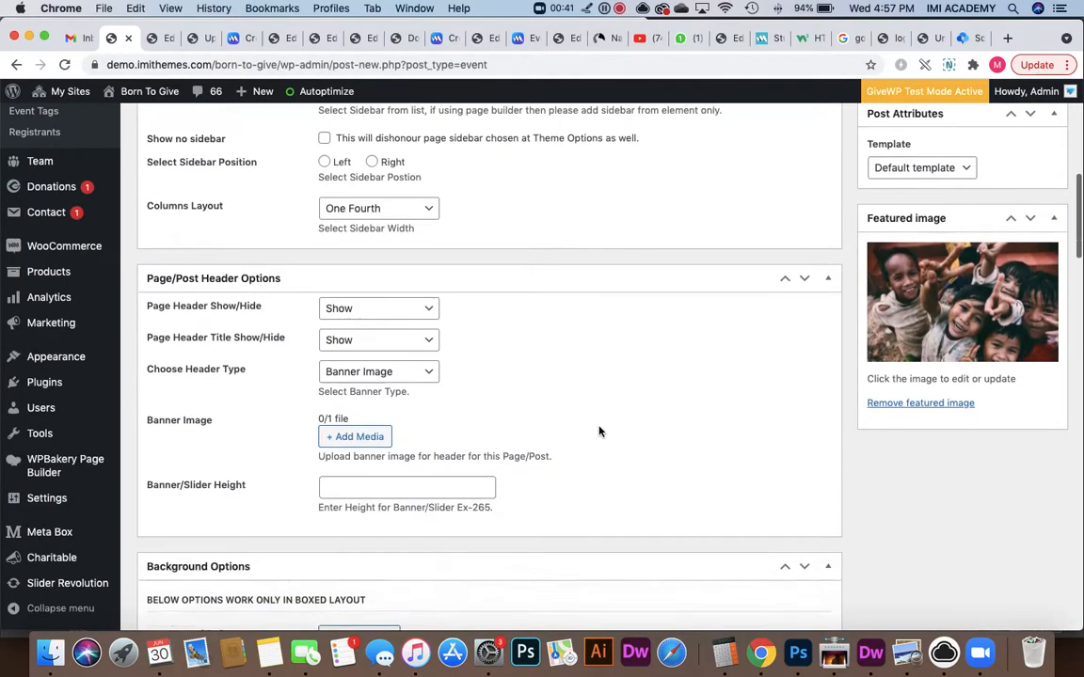
left_click(358, 425)
scroll(247, 354, "down", 1)
scroll(246, 353, "down", 10)
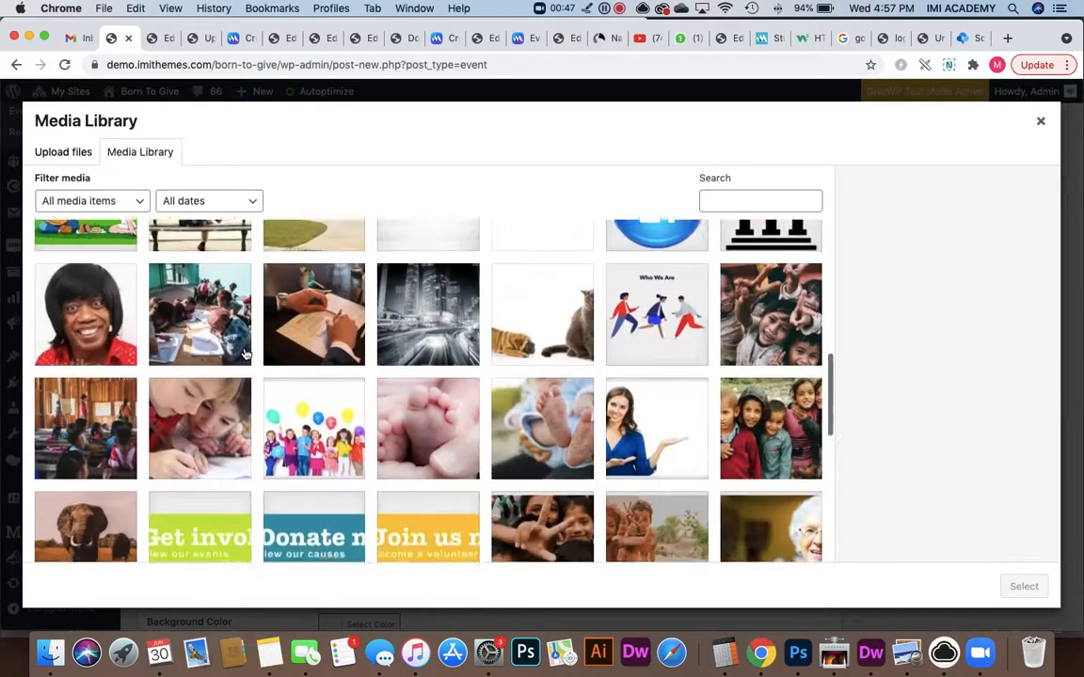
scroll(245, 354, "down", 14)
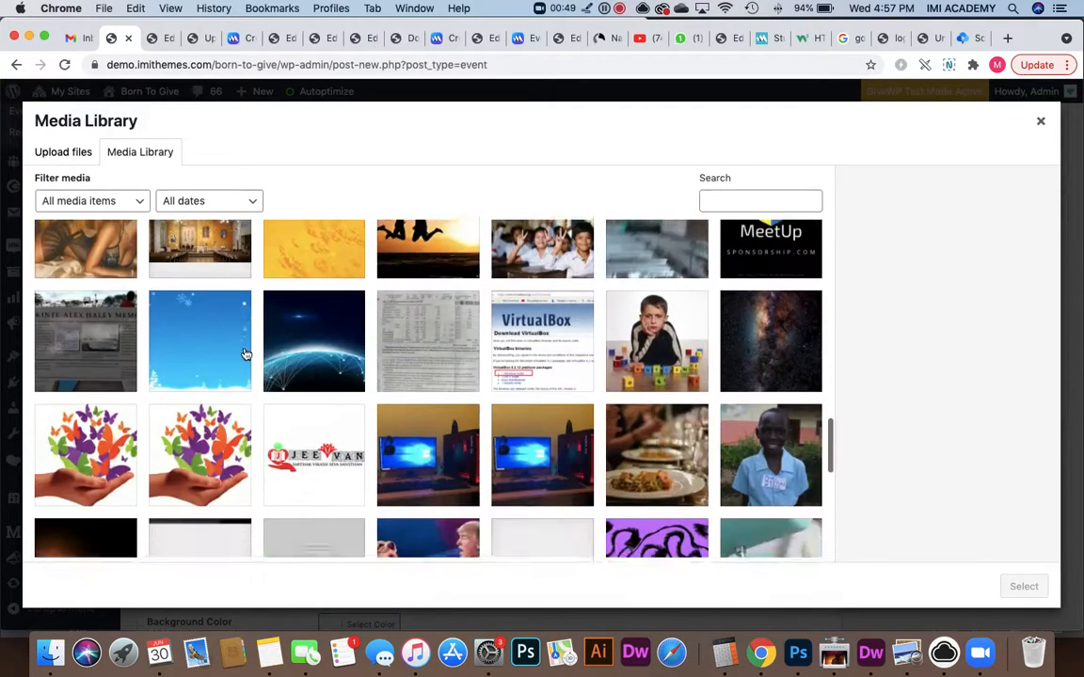
scroll(244, 354, "down", 6)
scroll(245, 354, "up", 15)
scroll(245, 354, "up", 10)
left_click(535, 290)
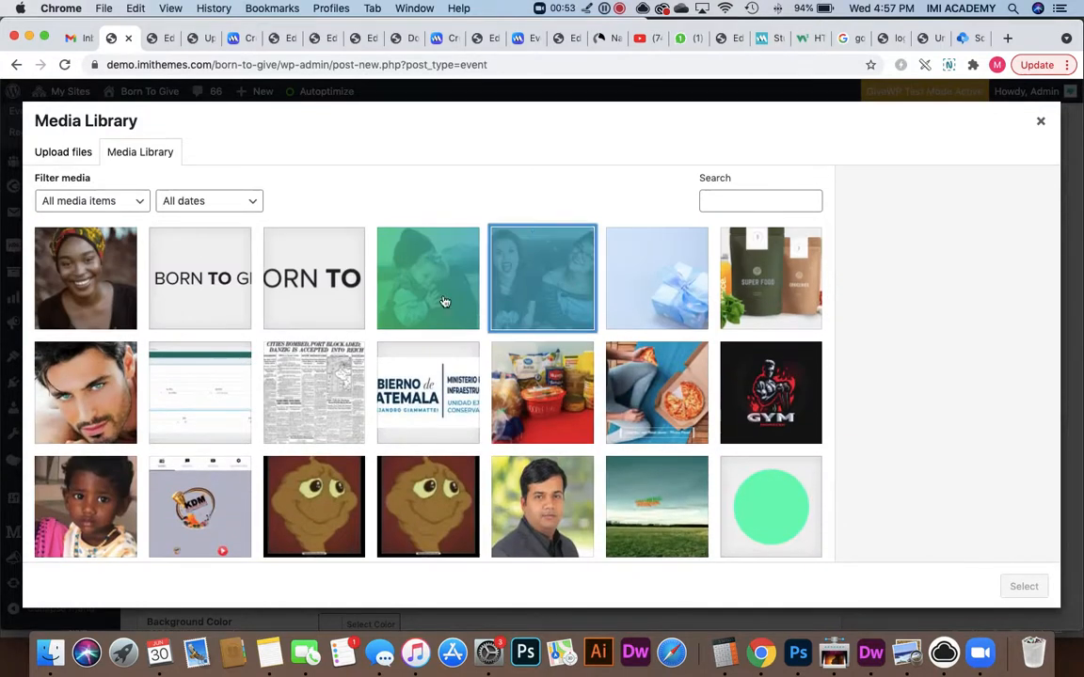
left_click(1024, 587)
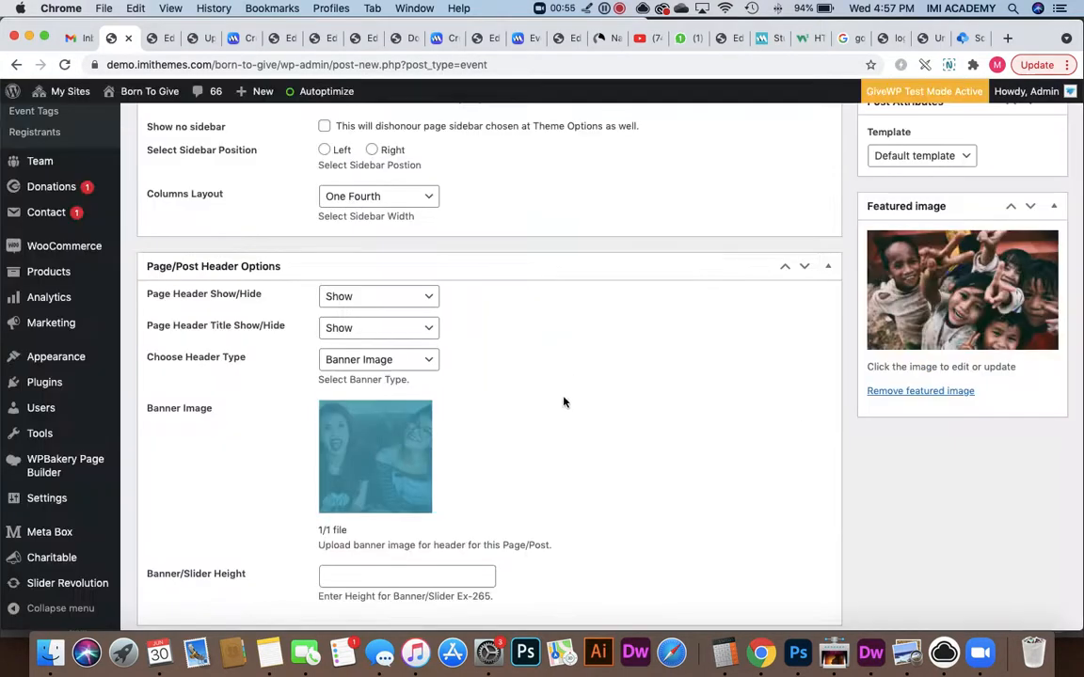
scroll(565, 395, "down", 3)
left_click(373, 465)
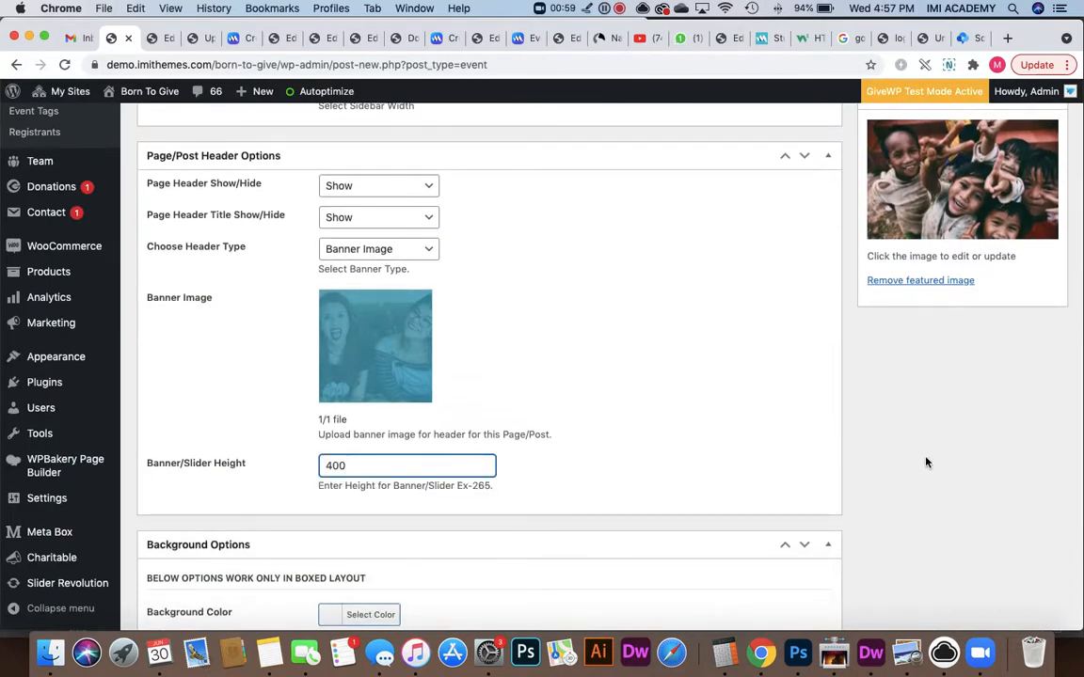
scroll(279, 319, "down", 5)
scroll(262, 335, "down", 5)
scroll(262, 335, "down", 4)
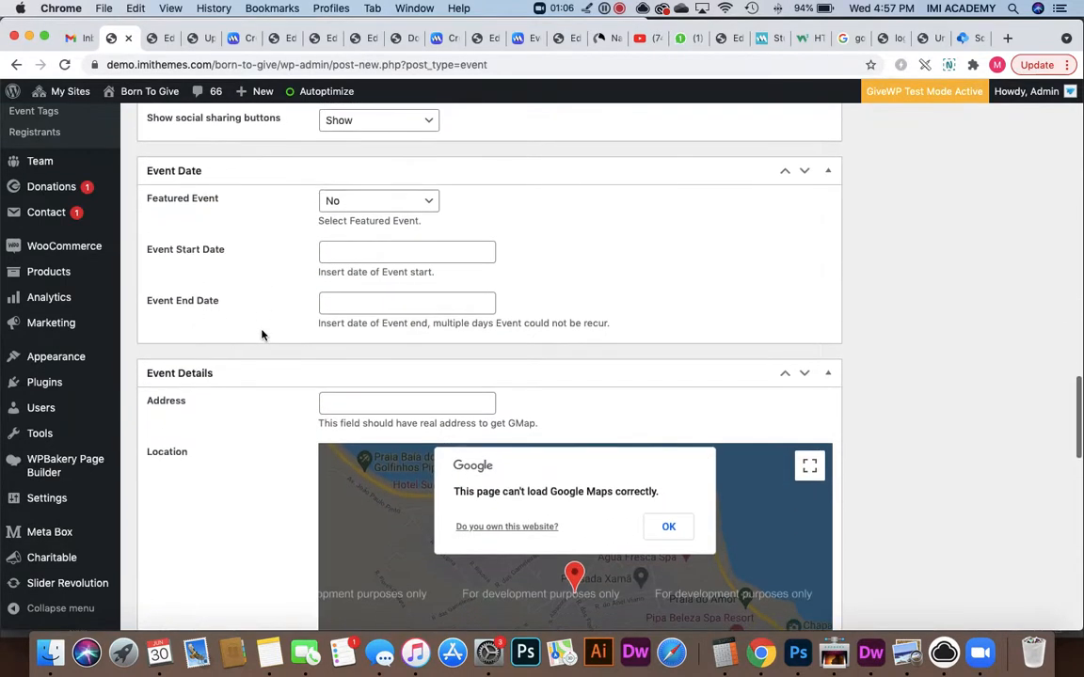
scroll(261, 334, "up", 1)
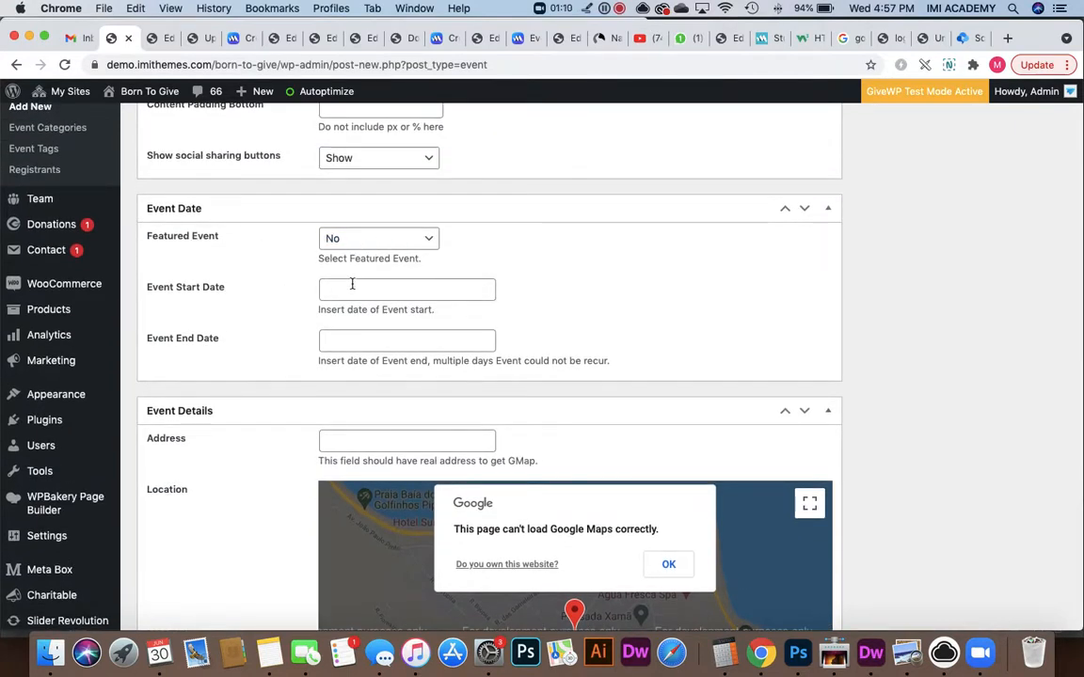
left_click(351, 284)
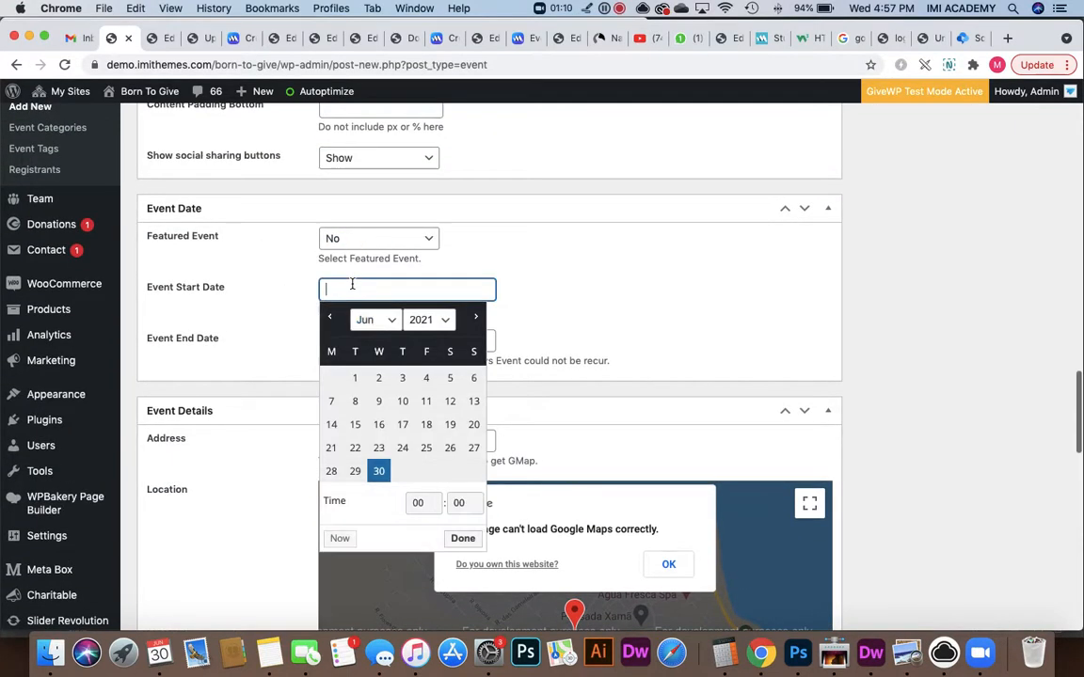
left_click(355, 472)
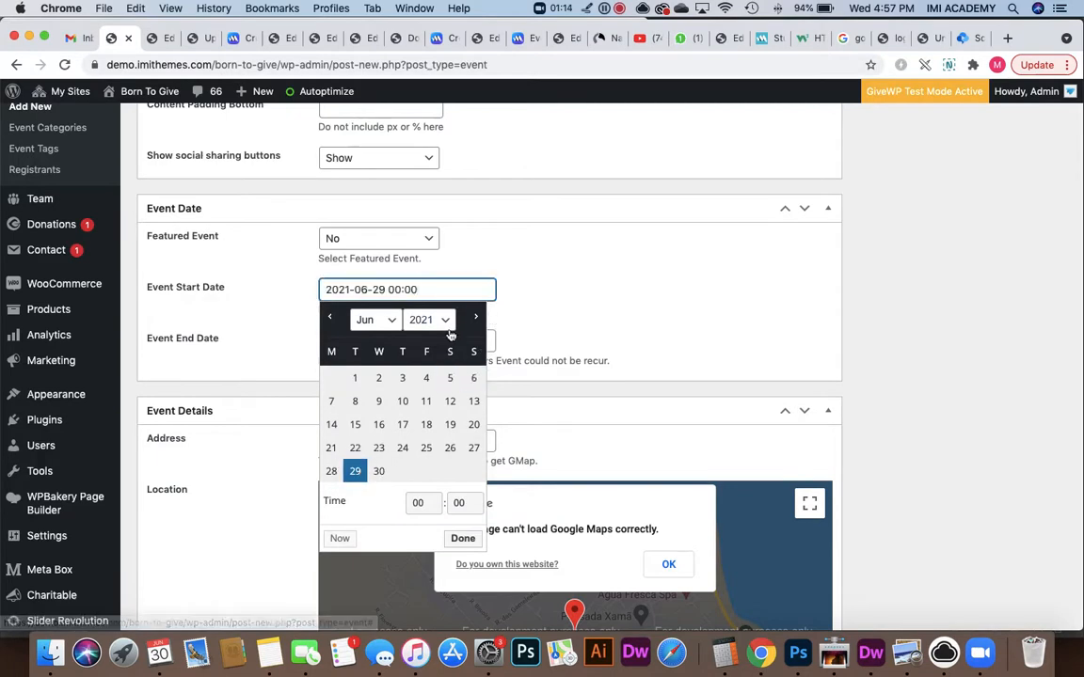
left_click(462, 538)
scroll(431, 348, "down", 1)
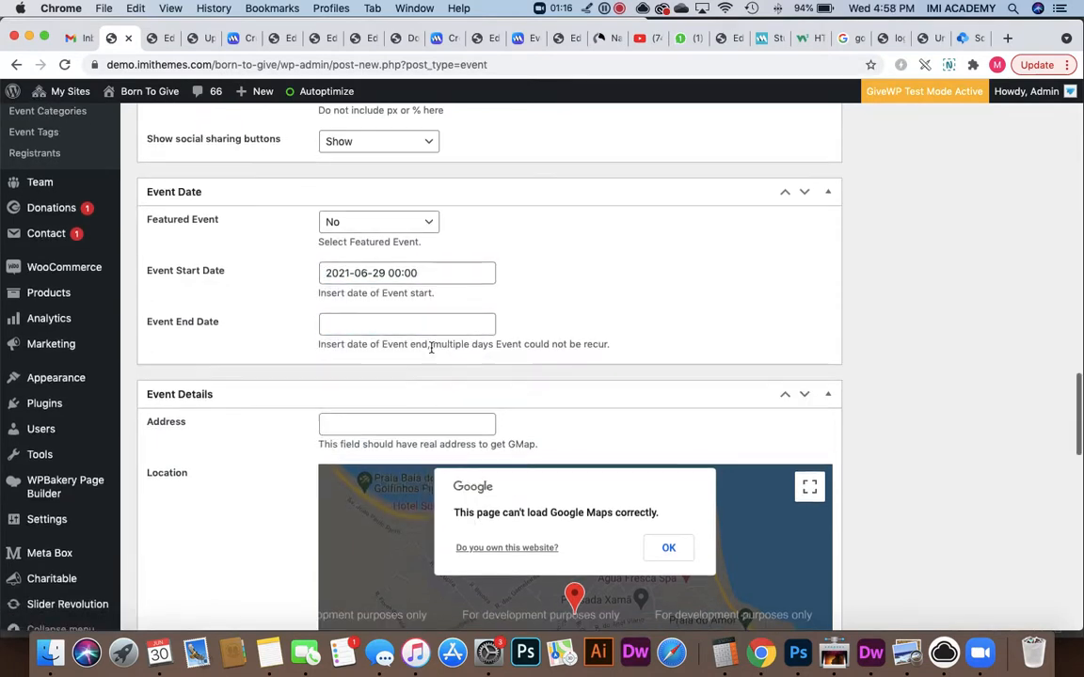
left_click(373, 324)
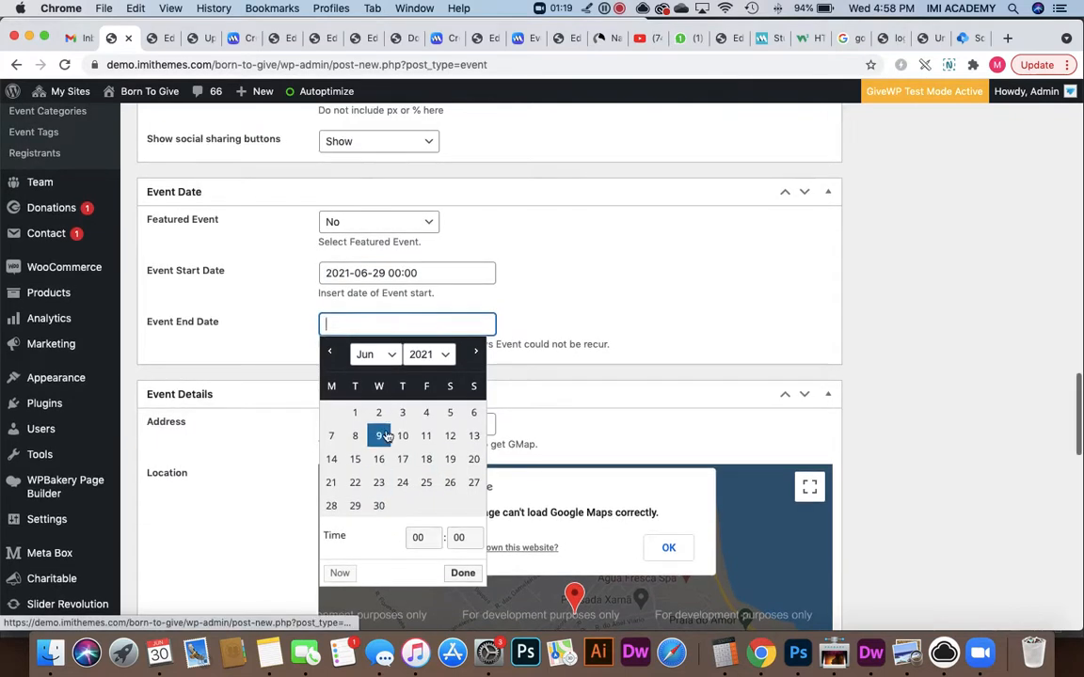
left_click(384, 356)
left_click(367, 368)
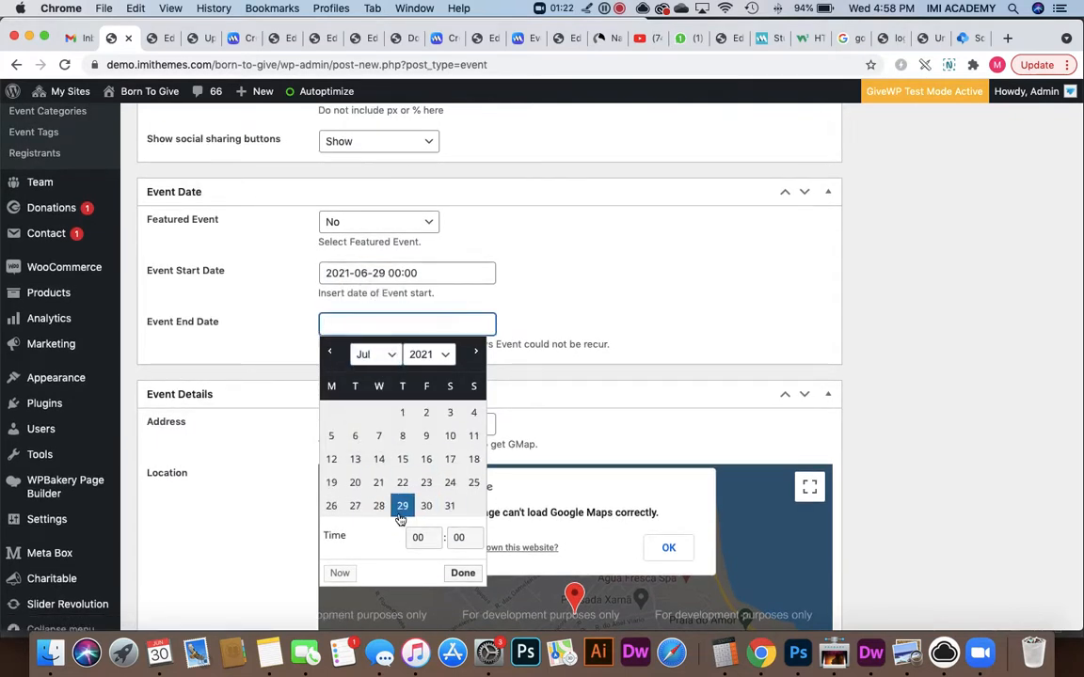
left_click(402, 459)
left_click(462, 573)
Enter "Please add your address here" as the address in the event details.
scroll(567, 478, "down", 1)
scroll(566, 478, "down", 5)
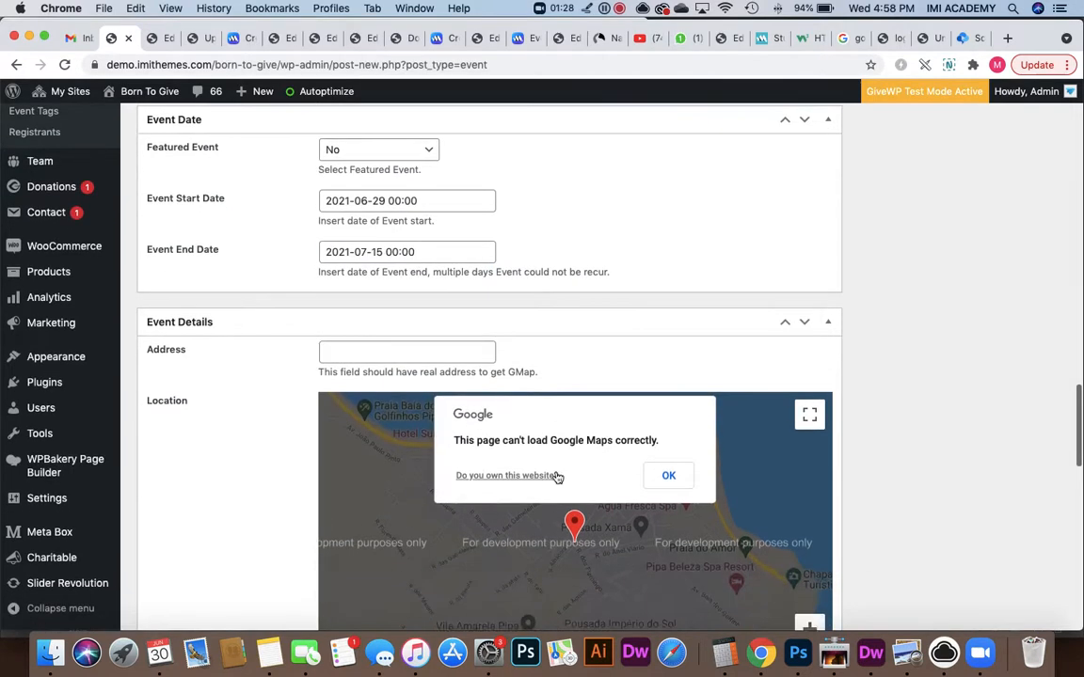
scroll(407, 435, "down", 1)
left_click(379, 224)
type("Please add your address here")
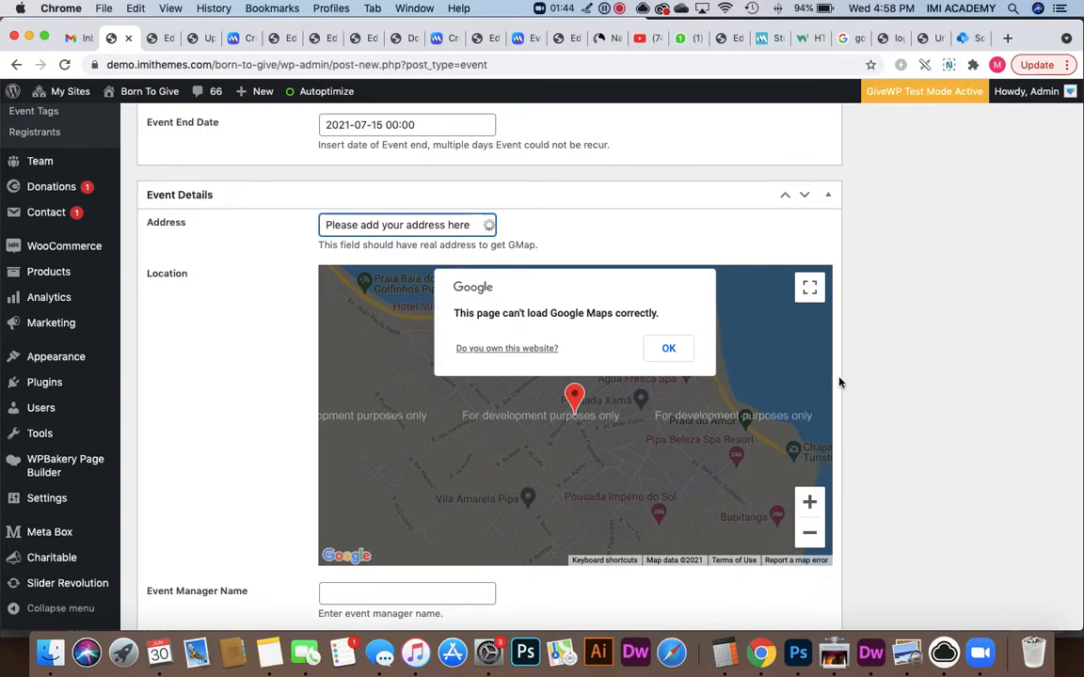
Fill in the event manager name with "evnet manager name here" and the manager email with "event email id here".
scroll(841, 382, "down", 8)
left_click(387, 259)
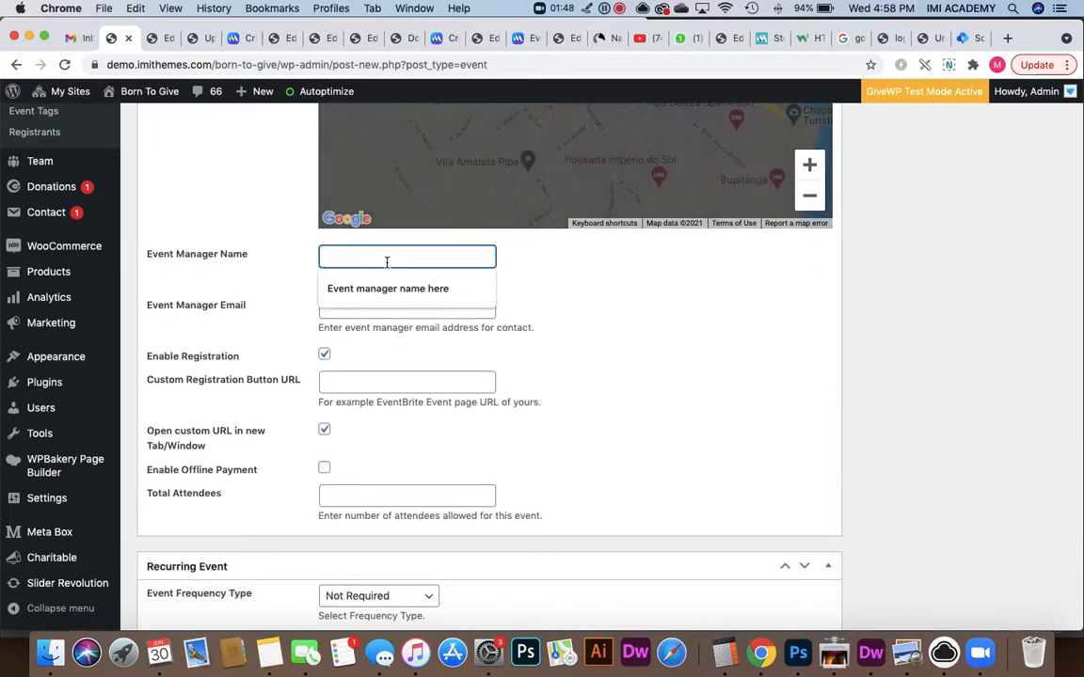
type("evnet manager name here")
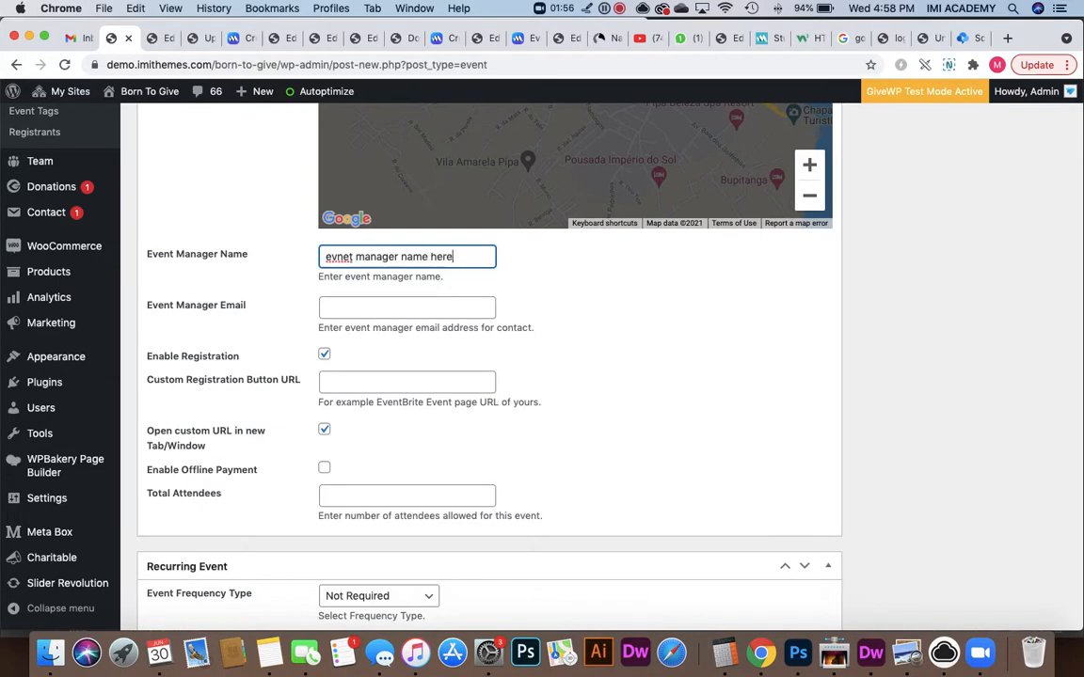
left_click(375, 311)
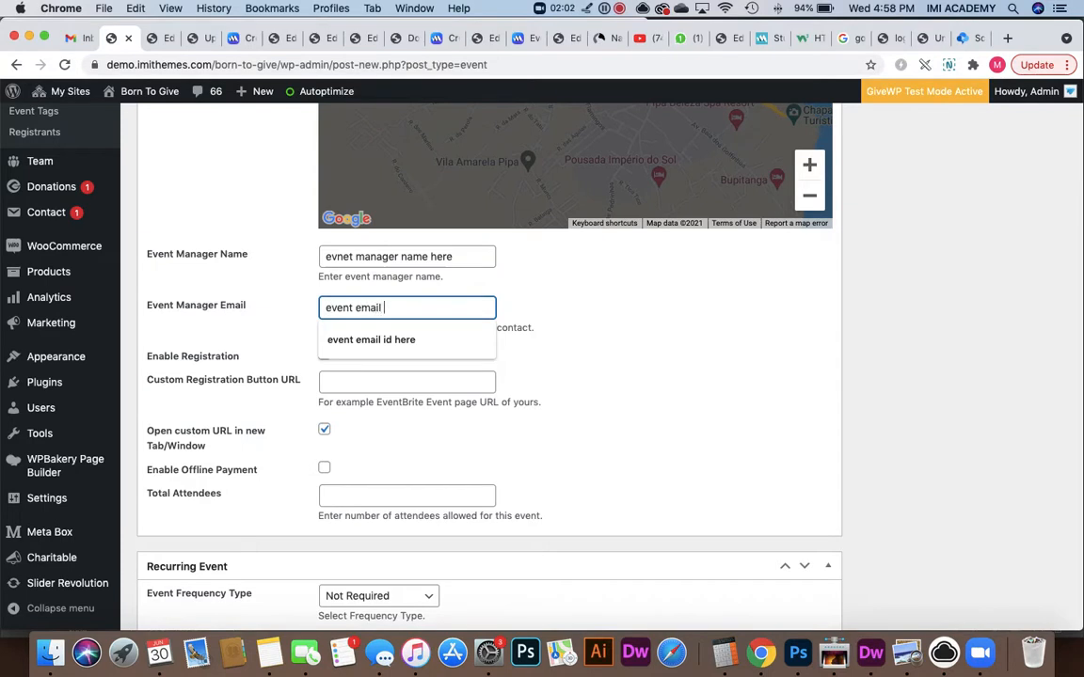
type("event email id here")
Leave the custom registration button URL empty and set the total attendees to 50.
left_click(389, 384)
scroll(516, 448, "down", 1)
scroll(434, 436, "down", 4)
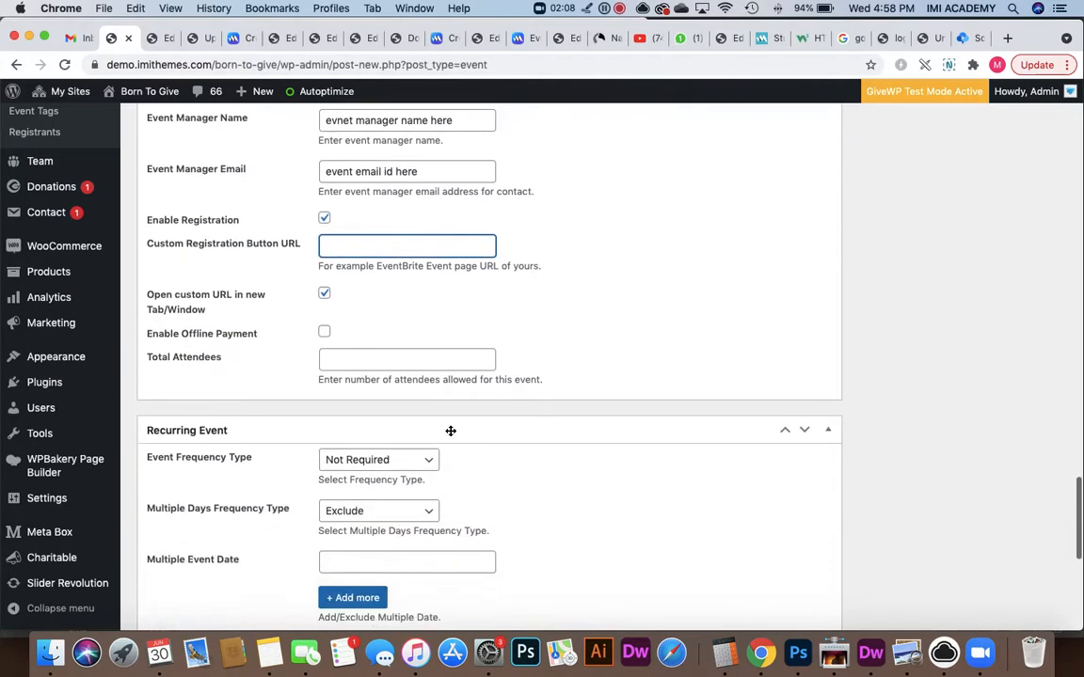
left_click(367, 324)
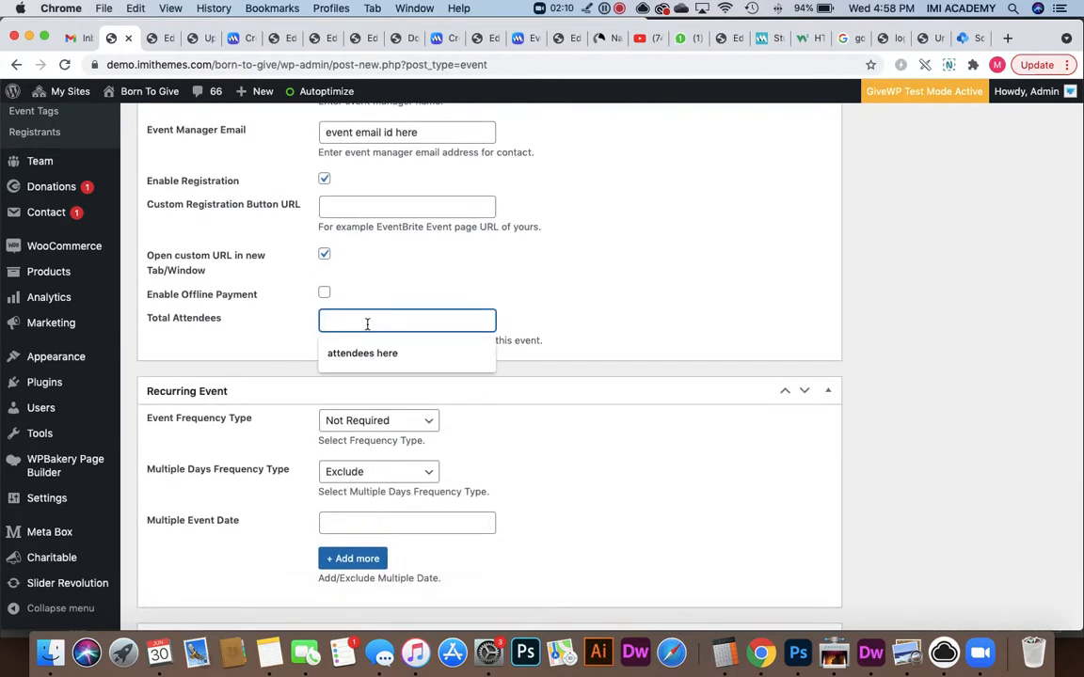
type("50")
Make the event recurring with the frequency type Fixed Date and the event frequency Every Month.
scroll(488, 310, "down", 3)
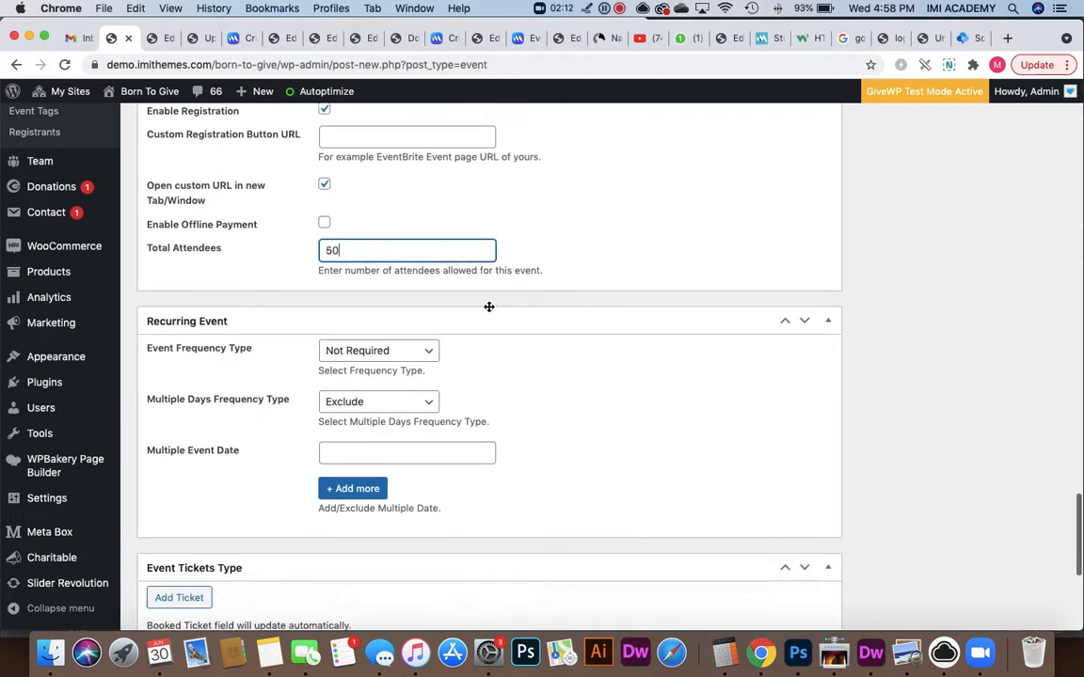
left_click(395, 288)
left_click(406, 300)
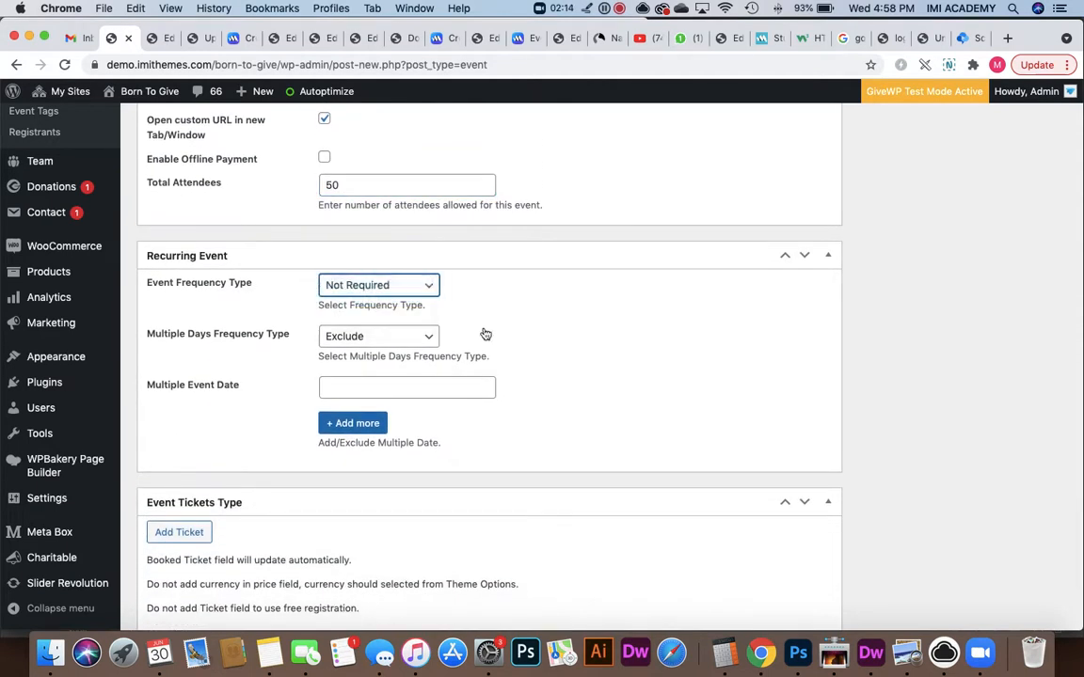
left_click(388, 339)
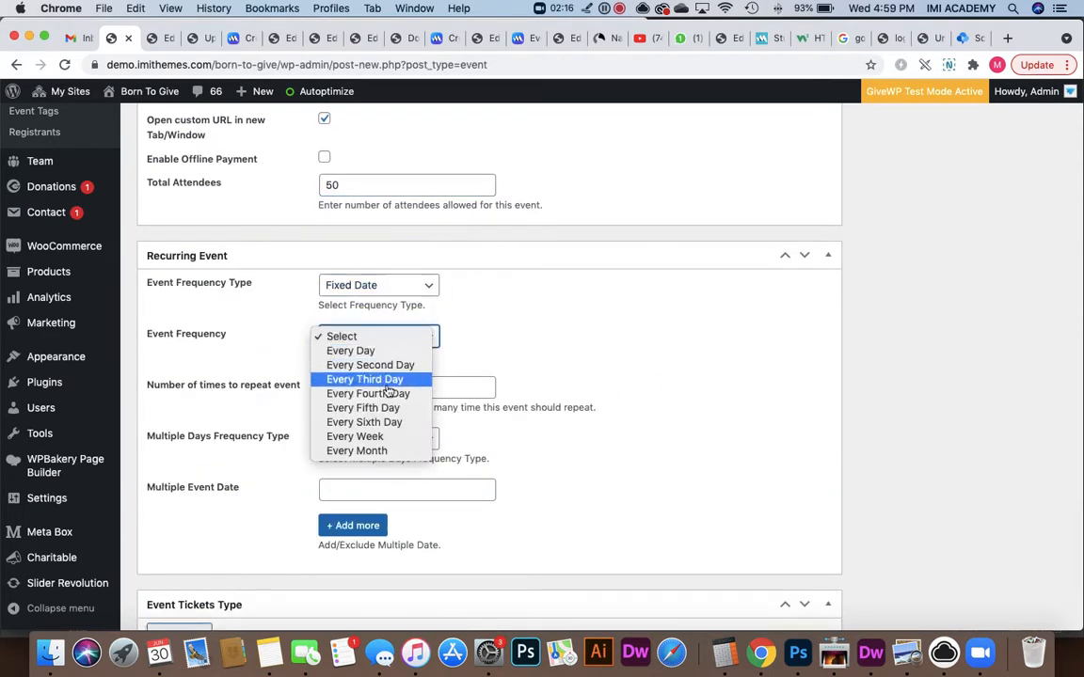
left_click(382, 450)
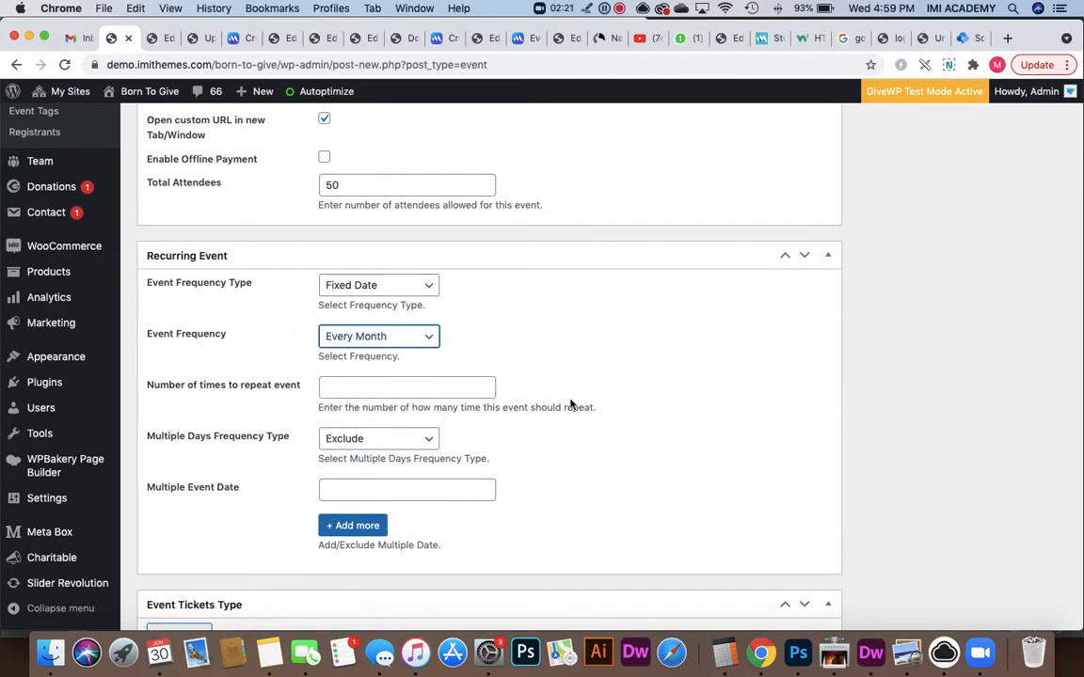
Enter "daily" as the number of times to repeat the event, then select that text.
scroll(355, 377, "down", 5)
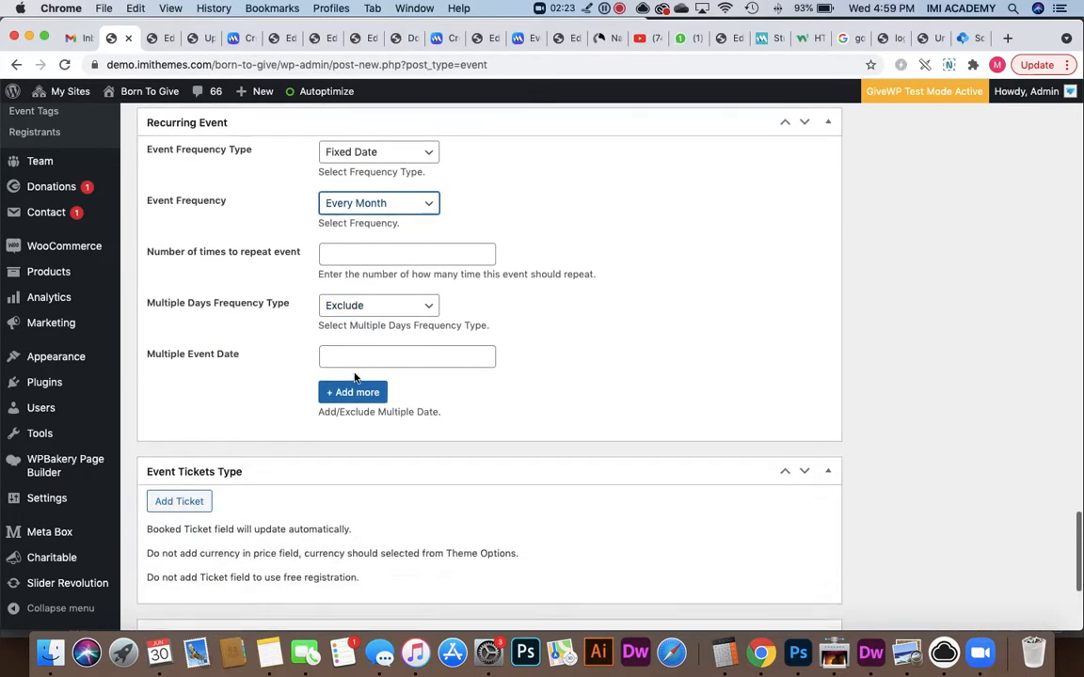
scroll(355, 377, "down", 4)
scroll(354, 378, "up", 6)
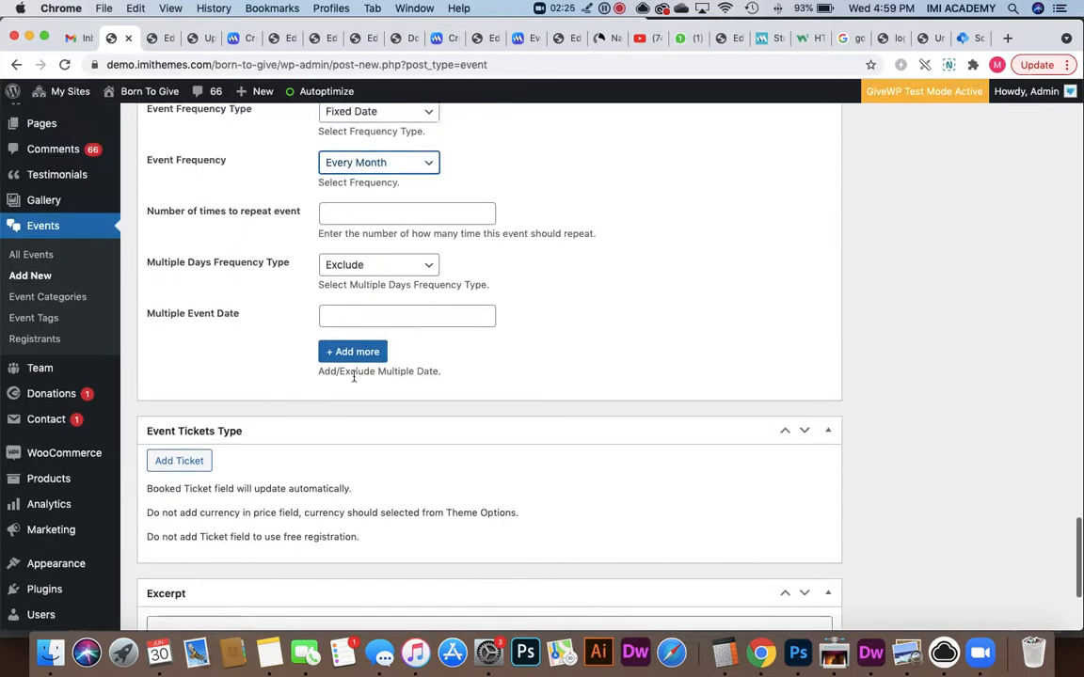
scroll(354, 378, "down", 2)
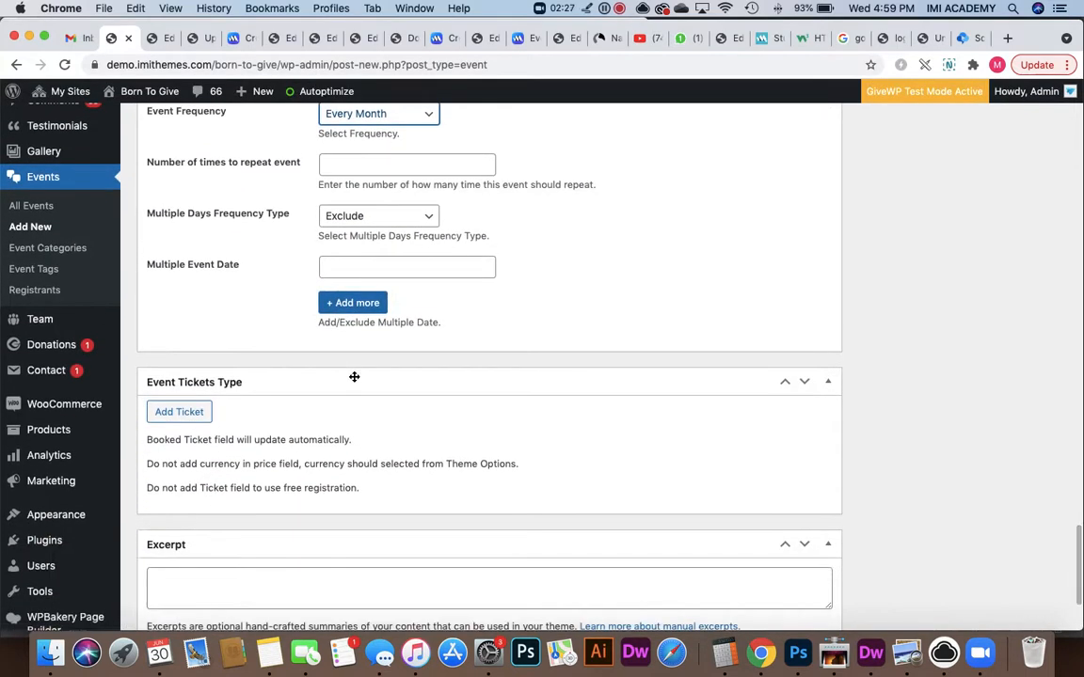
scroll(354, 376, "up", 3)
left_click(350, 258)
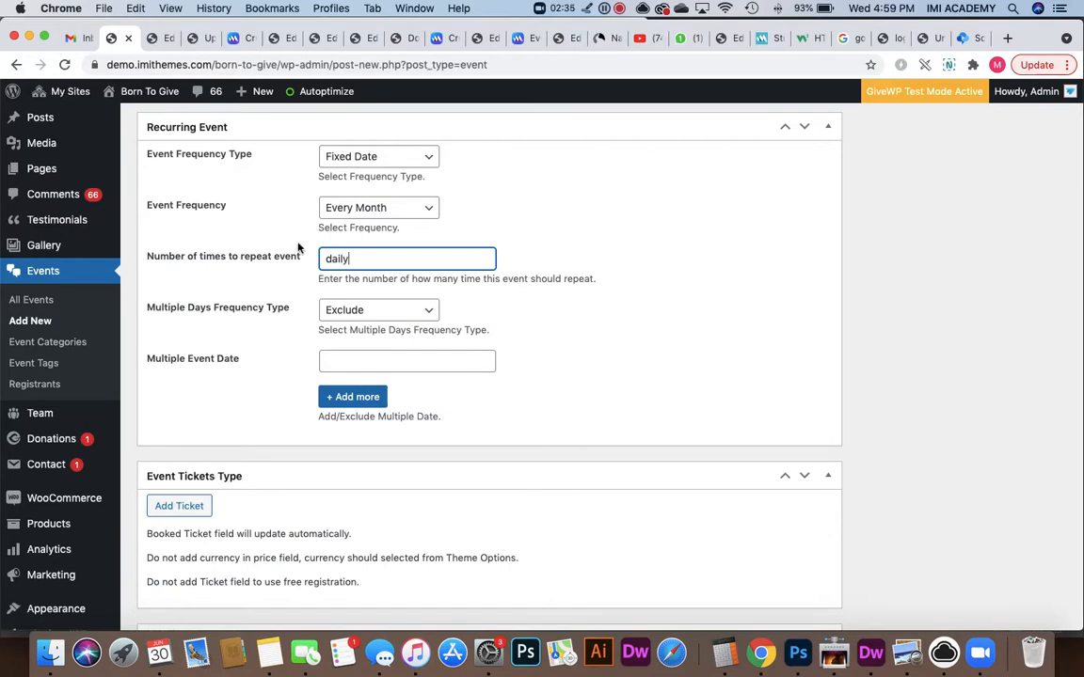
left_click_drag(362, 256, 313, 266)
scroll(320, 319, "down", 3)
scroll(320, 321, "down", 2)
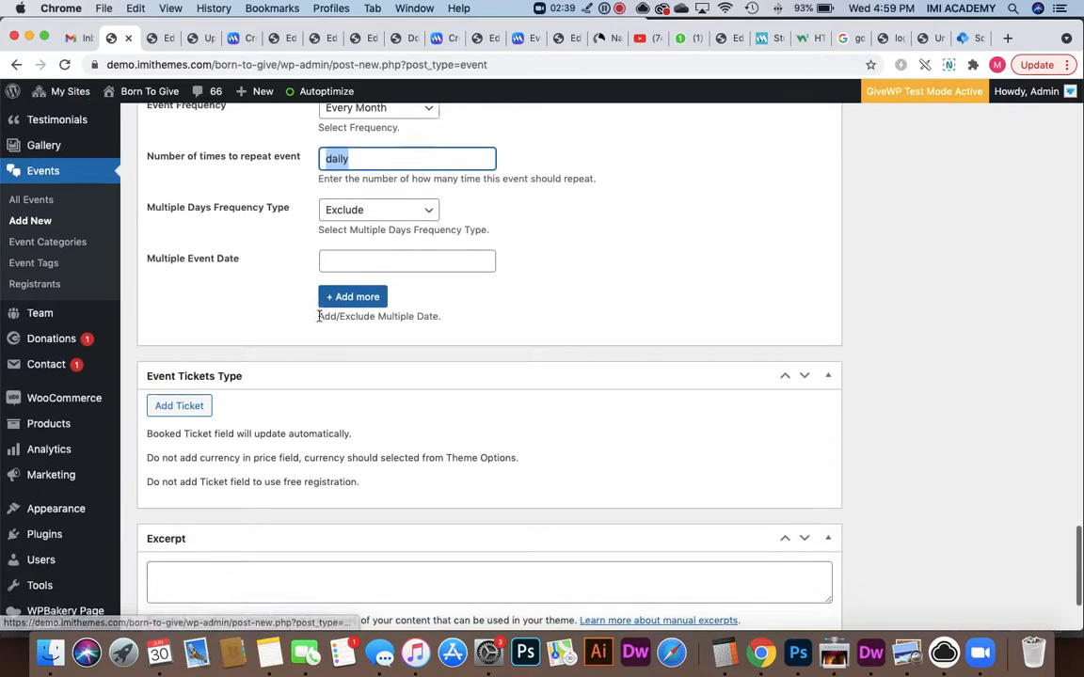
Set the number of times to repeat the event to 1, replacing the selected text.
scroll(322, 322, "up", 3)
scroll(323, 323, "up", 1)
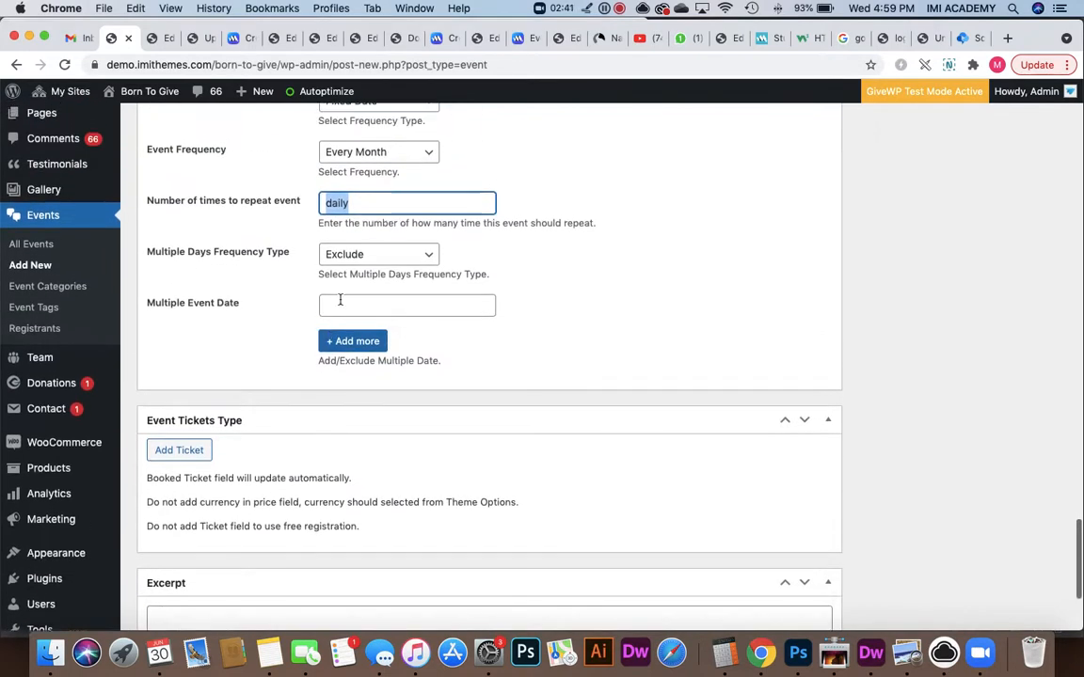
type("1")
scroll(421, 307, "down", 2)
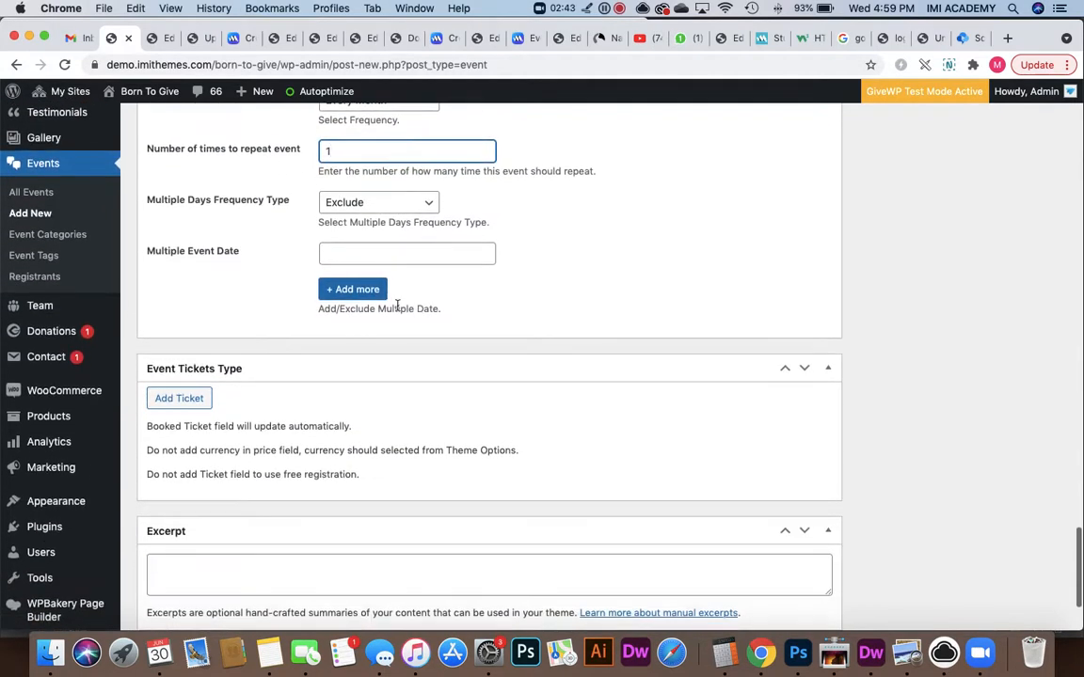
Add an event ticket of type "Gold" and set its number of tickets to 50.
scroll(460, 302, "down", 5)
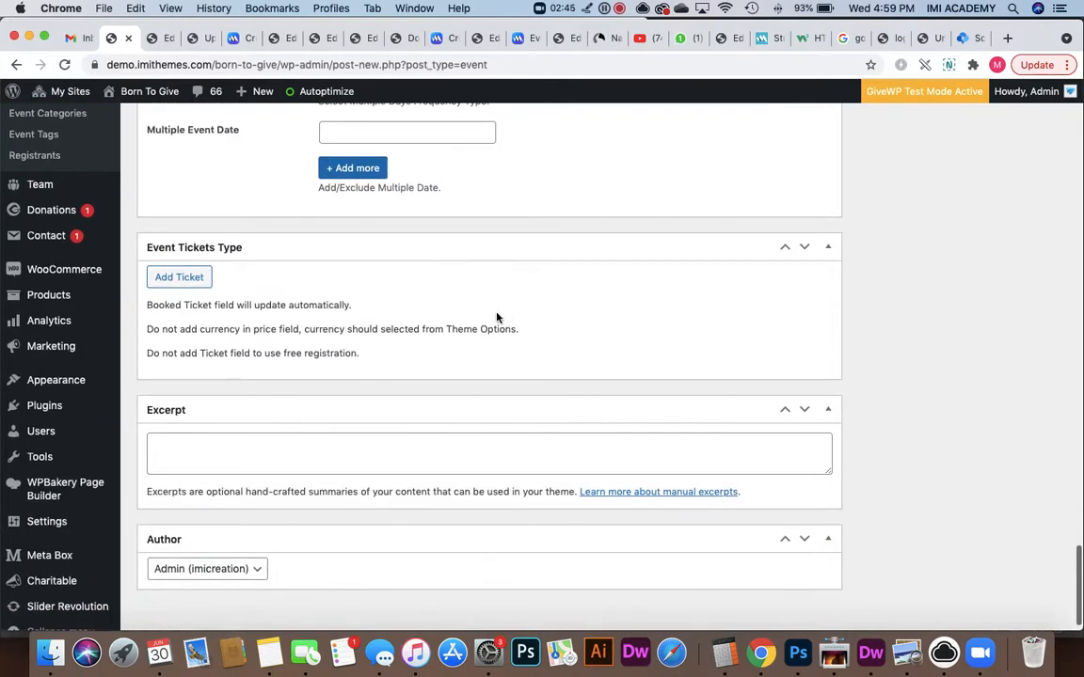
left_click(180, 279)
left_click(248, 285)
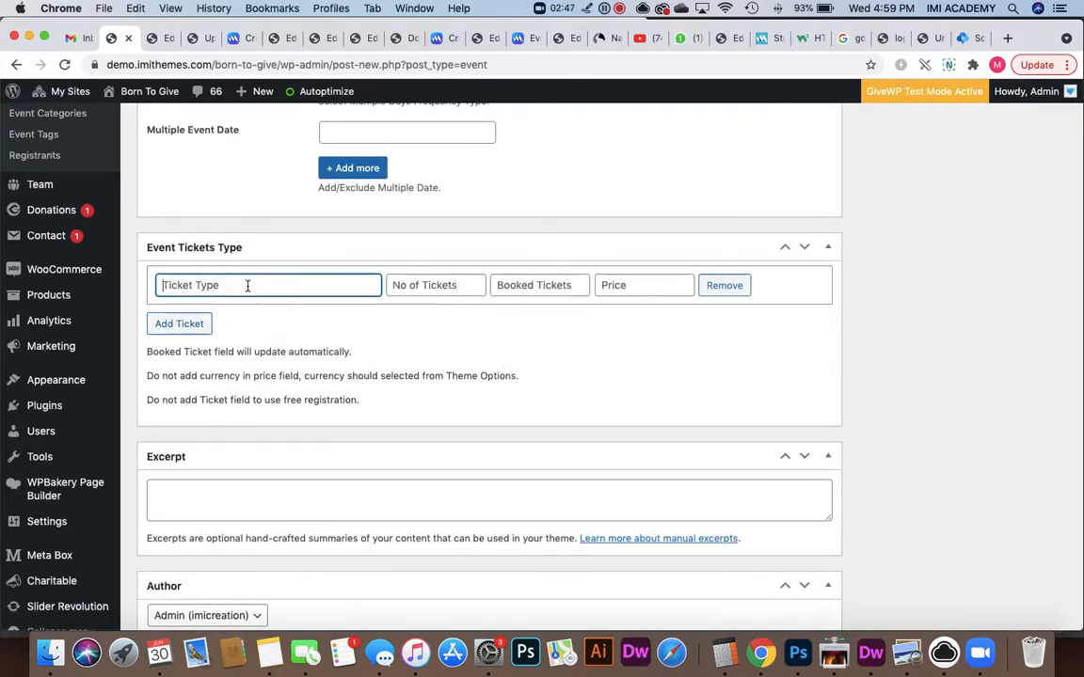
type("d")
key("BackSpace")
type("Gold")
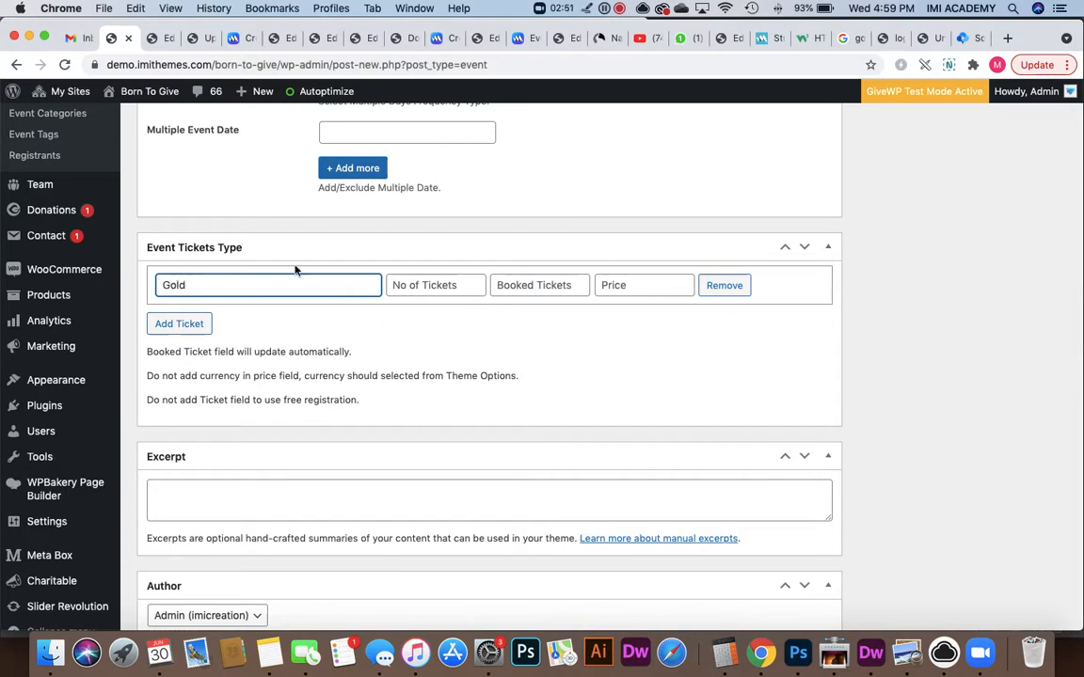
left_click(419, 284)
type("50")
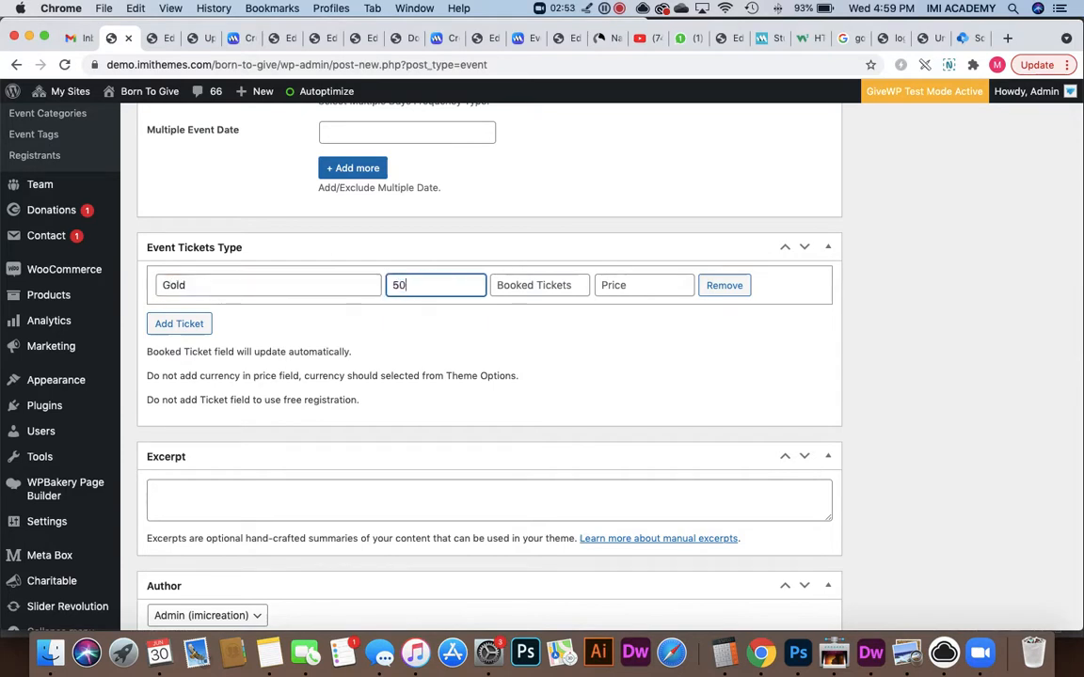
Set the Gold ticket's booked tickets to 25 and its price to "free".
left_click(538, 283)
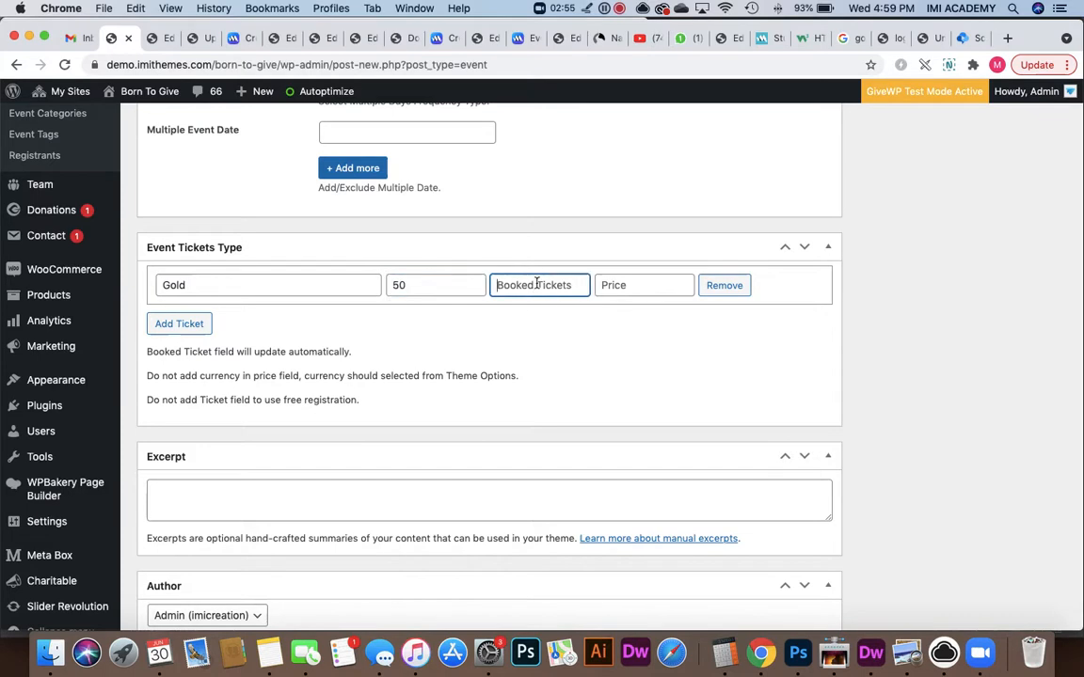
type("25")
left_click(636, 284)
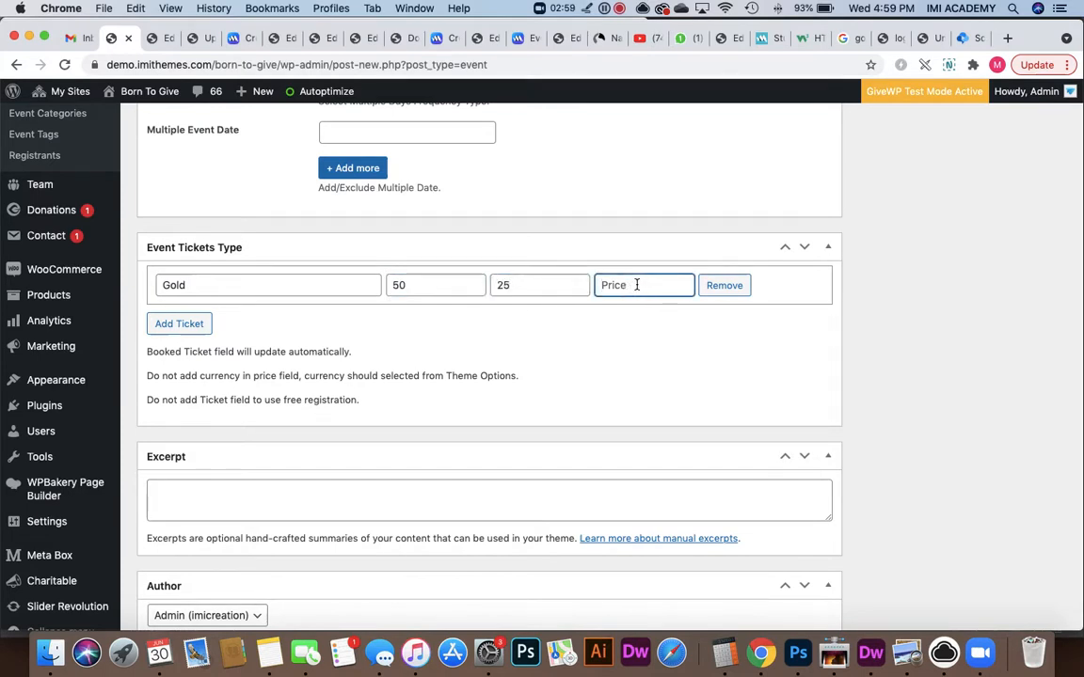
type("free")
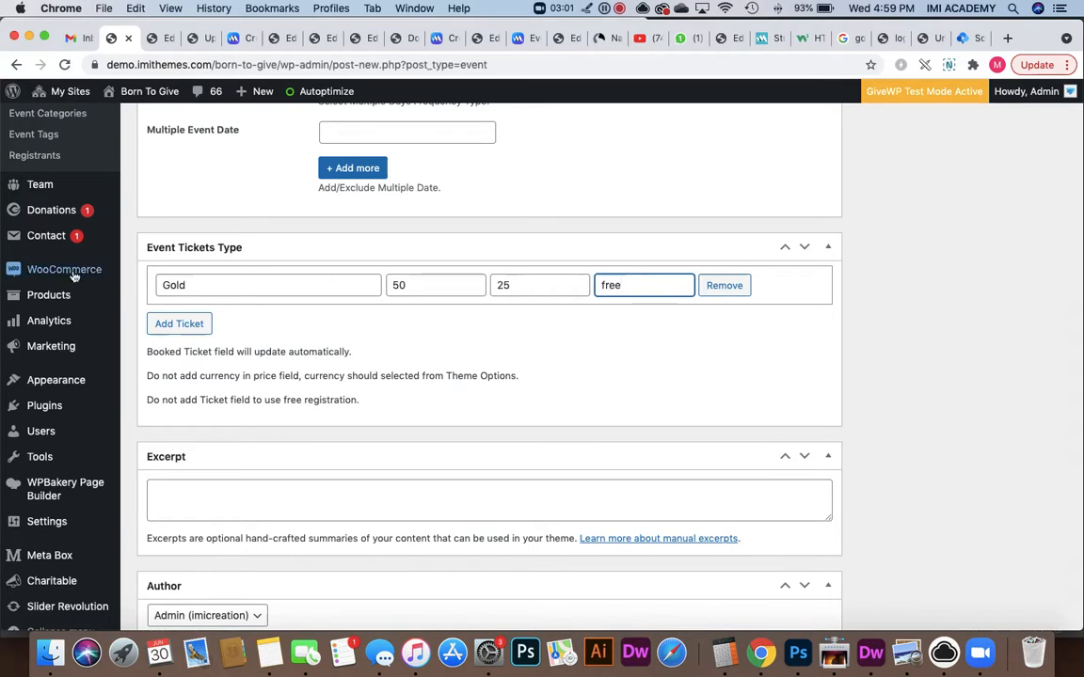
Publish the new event with the details entered.
scroll(966, 409, "up", 15)
scroll(966, 410, "up", 20)
scroll(966, 409, "up", 15)
scroll(945, 425, "up", 2)
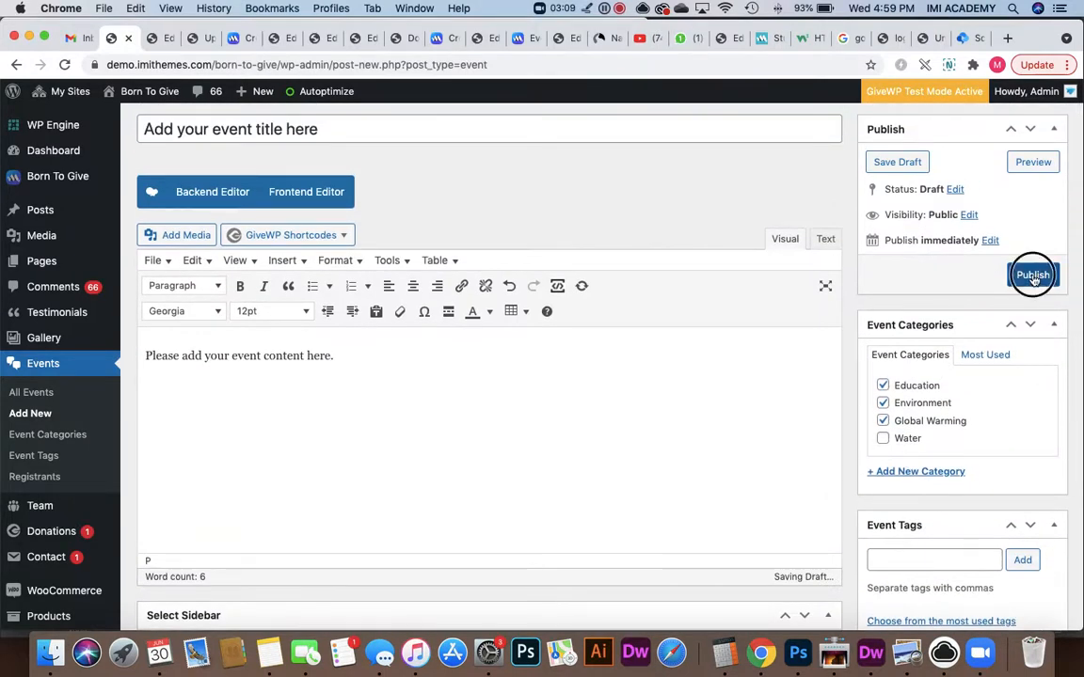
left_click(1033, 274)
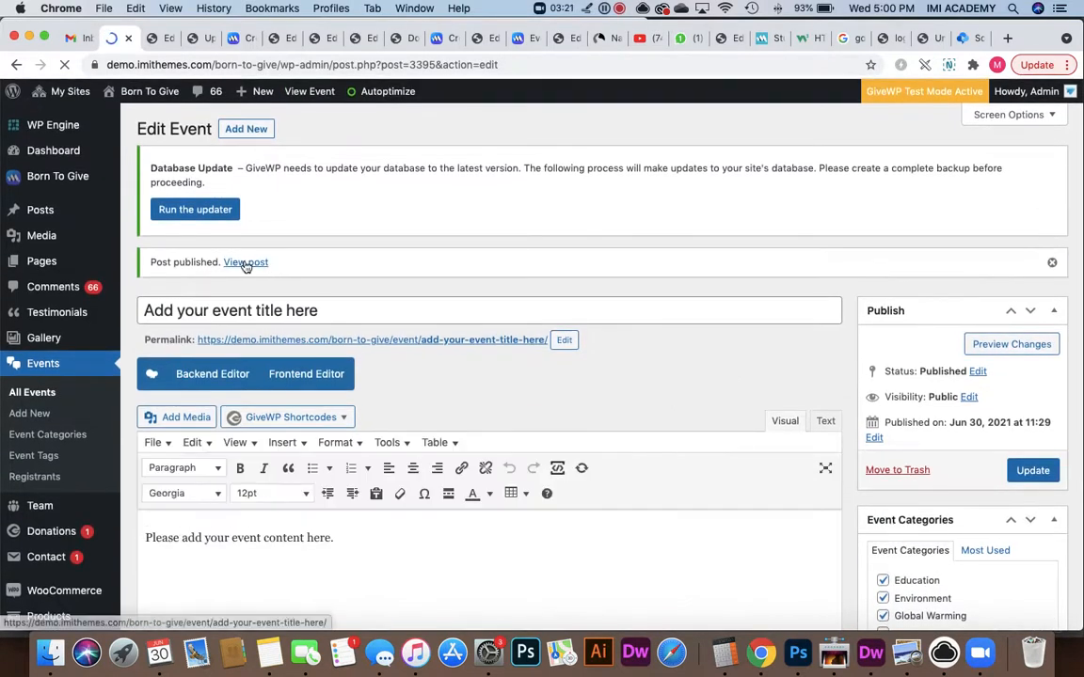
Open the published event's page and examine its title, categories, image, dates, booking option, attendees, location, manager and content.
left_click(245, 263)
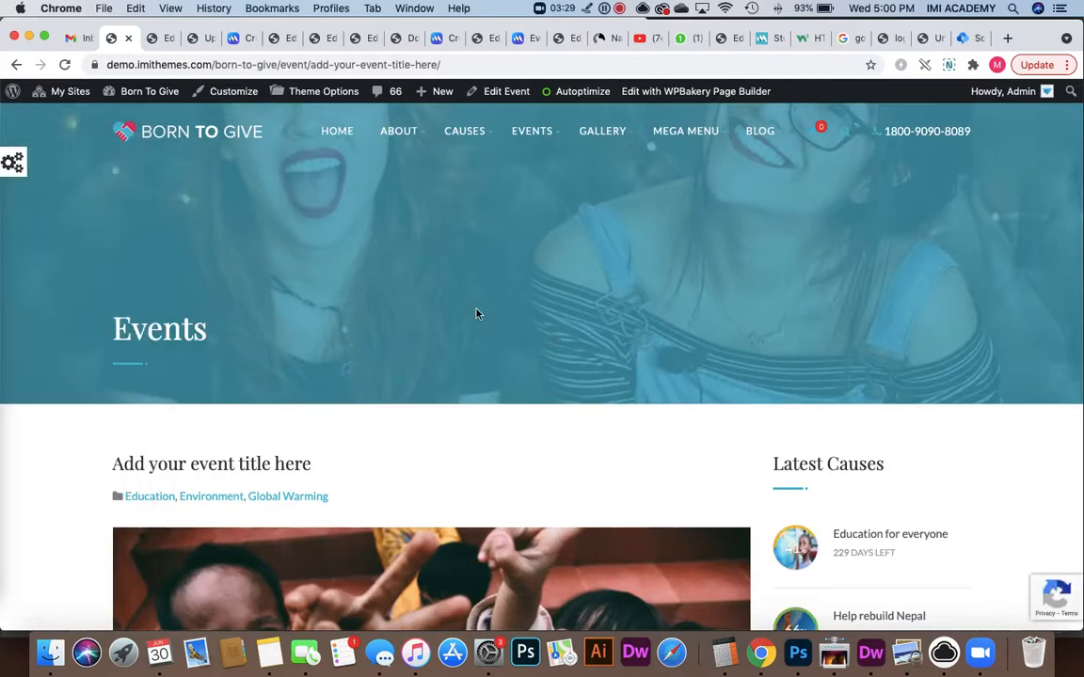
scroll(476, 313, "down", 4)
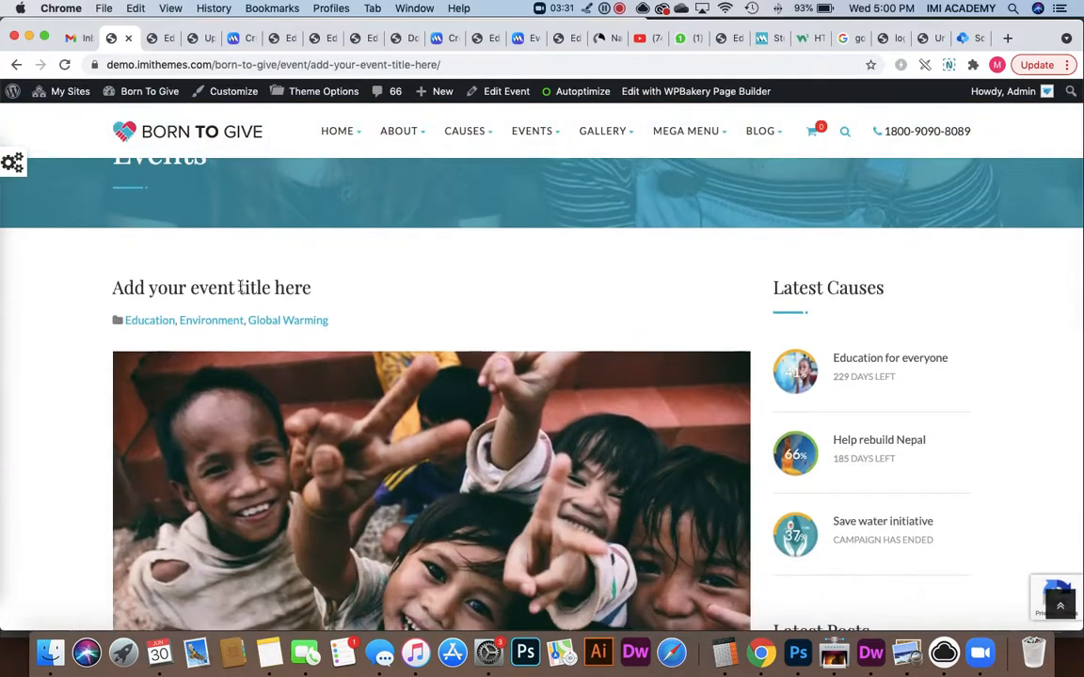
scroll(245, 301, "down", 1)
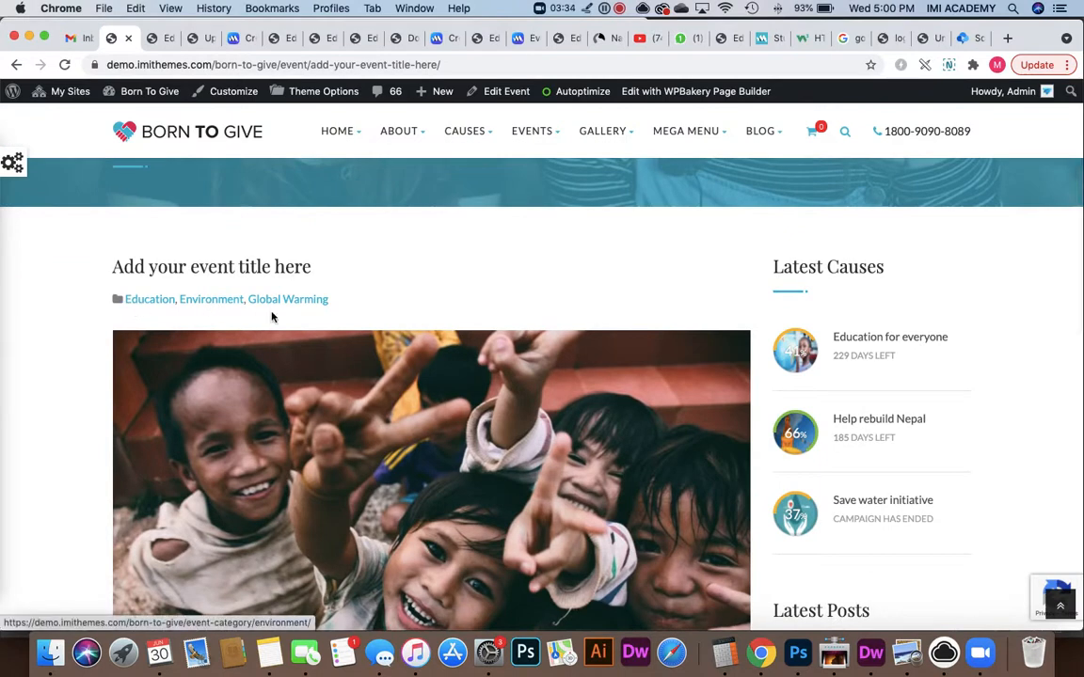
scroll(400, 327, "down", 2)
scroll(374, 329, "down", 3)
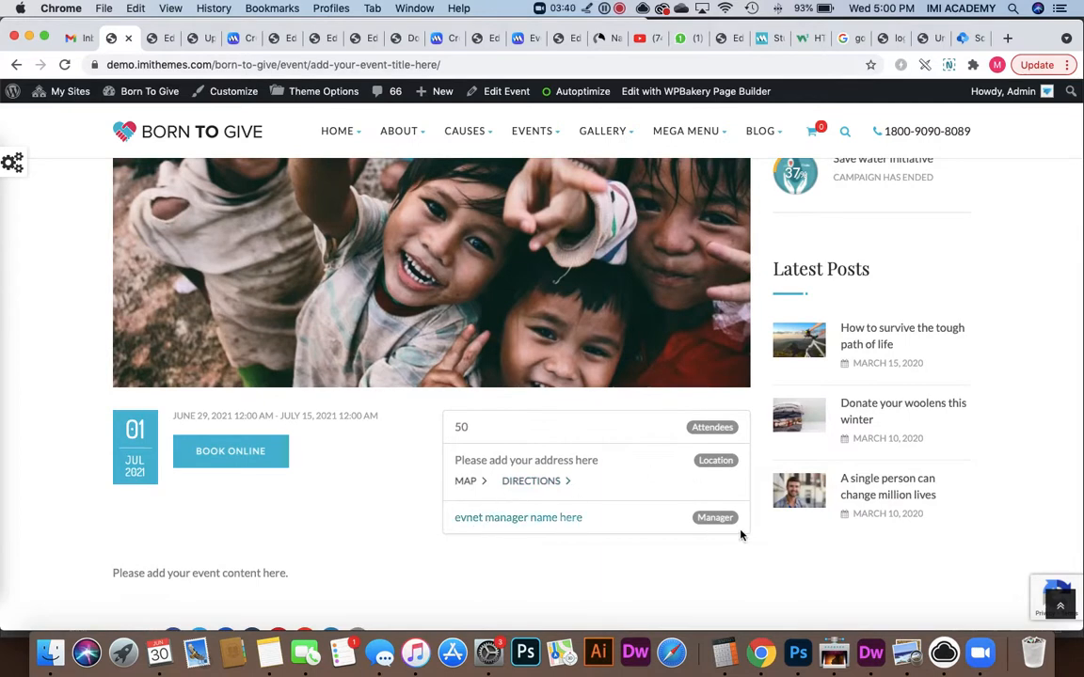
scroll(283, 496, "down", 3)
scroll(207, 445, "up", 3)
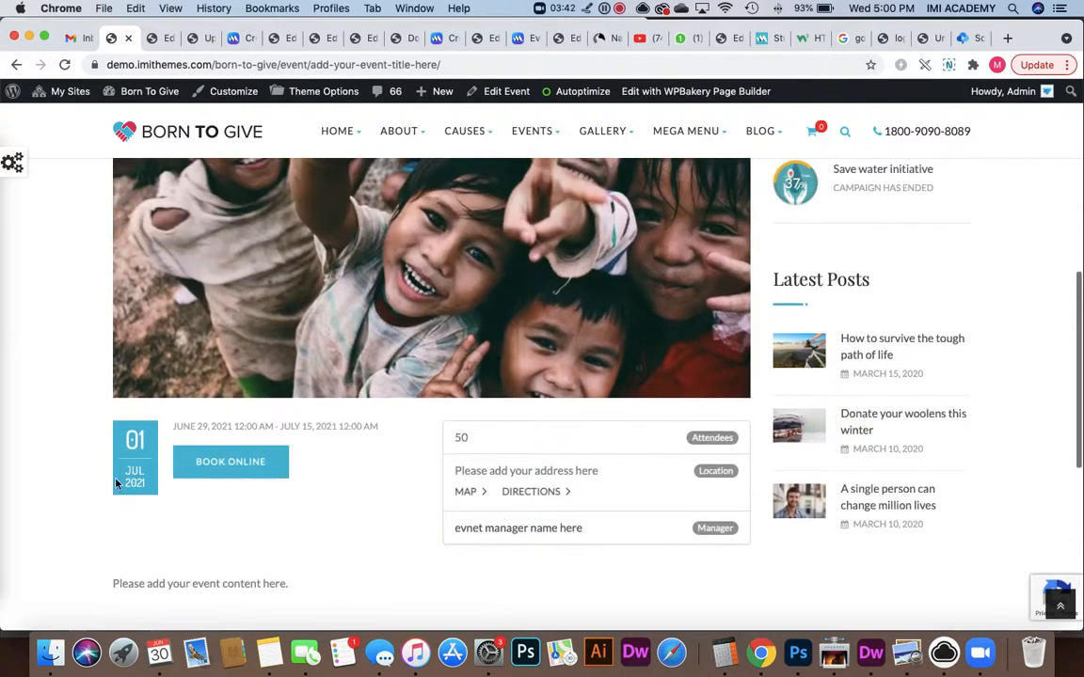
scroll(473, 455, "up", 10)
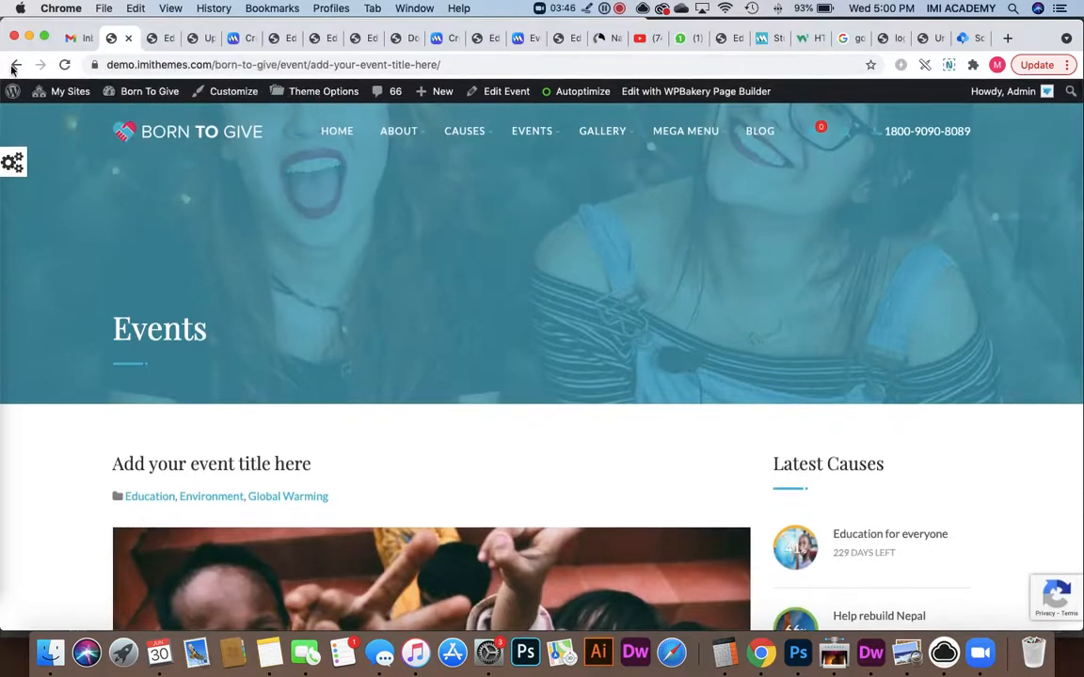
key("super+r")
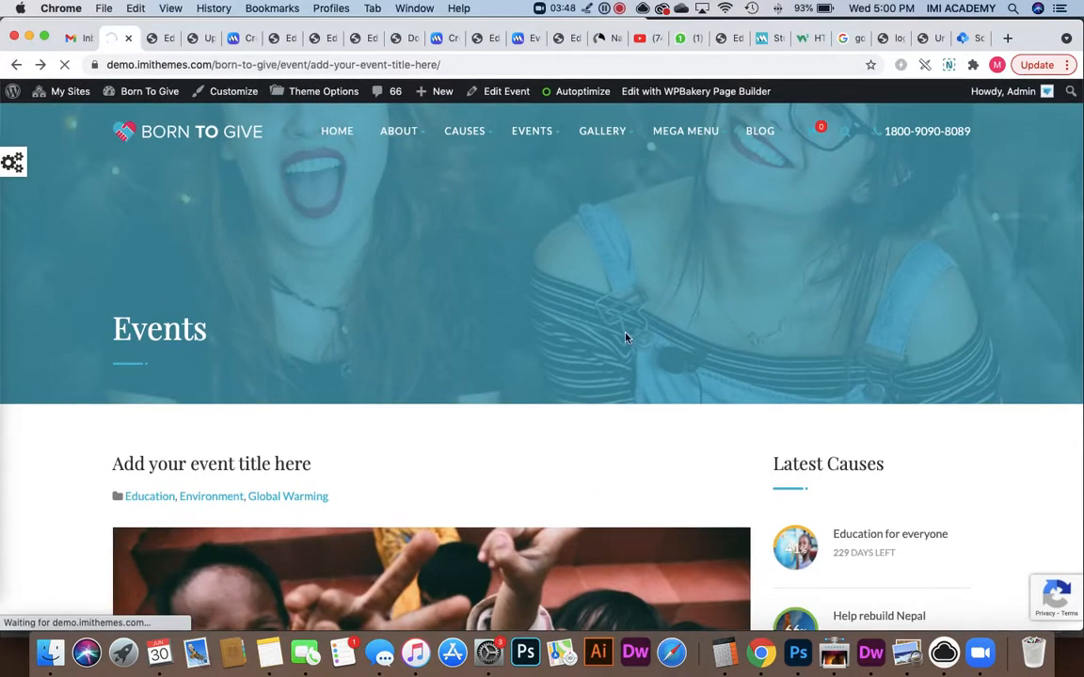